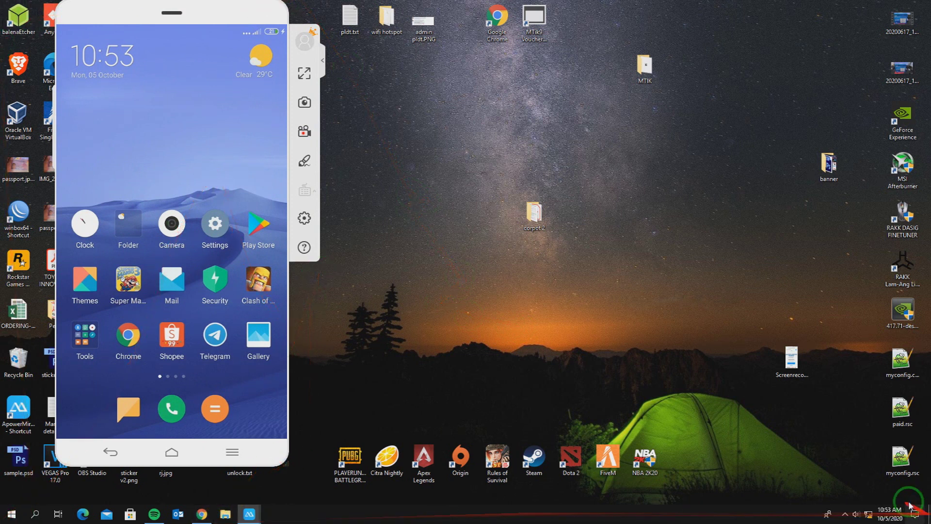
Show the network connections list with the unidentified wired network and admin ppoe.
left_click(868, 514)
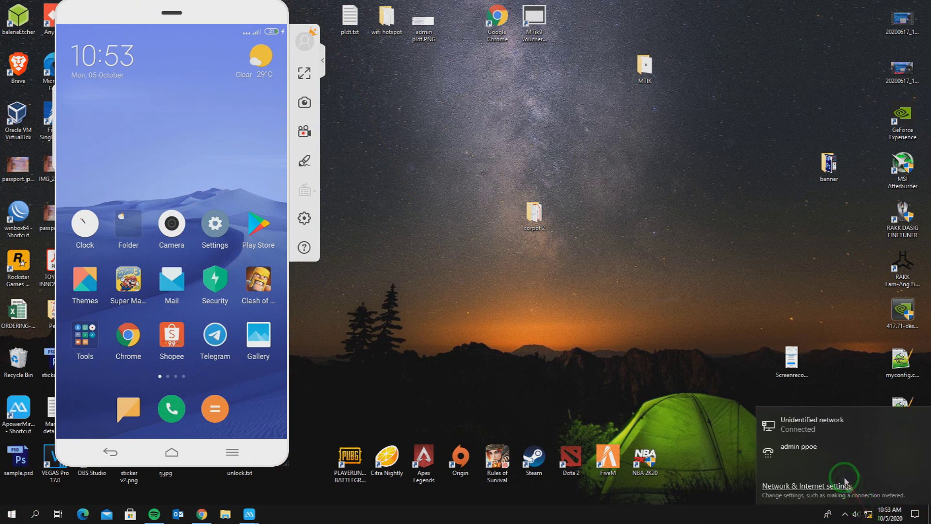
Open the Ethernet adapter's properties from the Network & Internet adapter list.
left_click(808, 423)
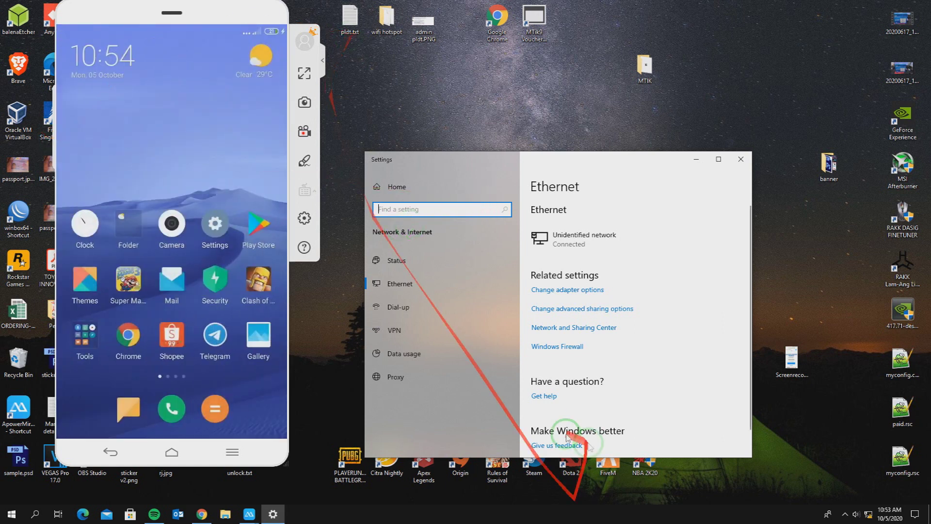
left_click(541, 290)
right_click(368, 170)
left_click(439, 262)
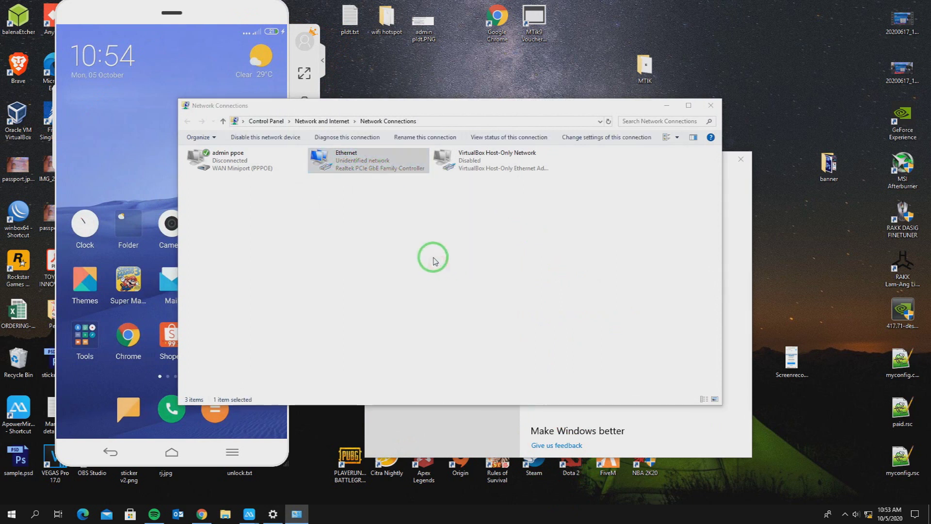
Set Ethernet IPv4 to static 192.168.188.254, mask 255.255.255.0, gateway 192.168.188.253.
left_click(284, 257)
left_click(322, 296)
left_click(241, 253)
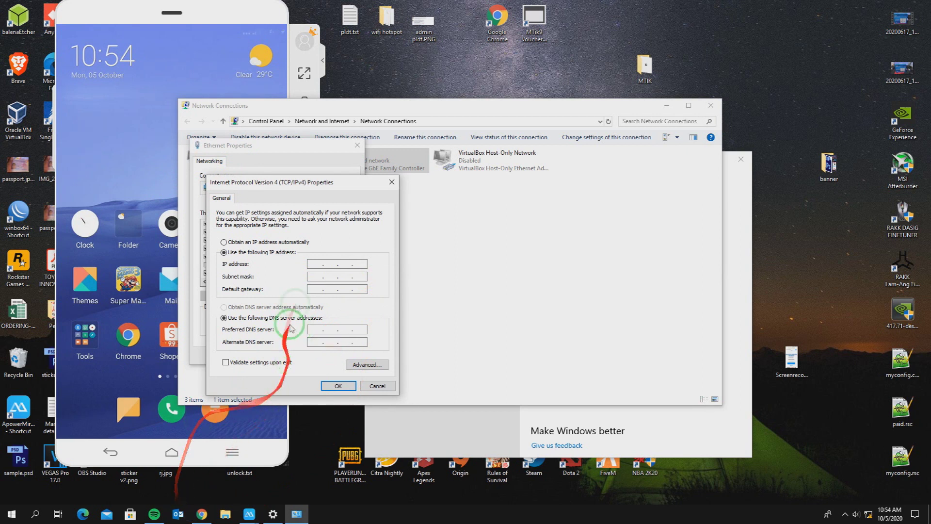
left_click(325, 266)
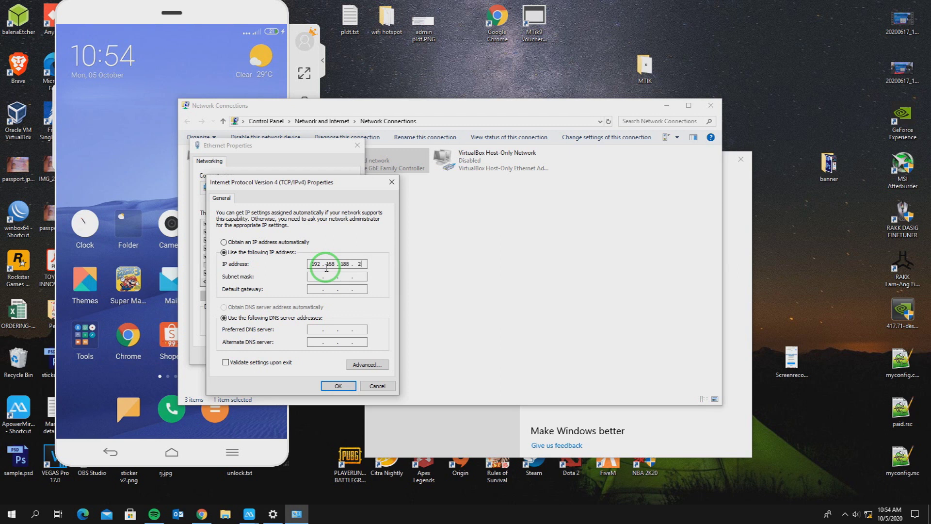
left_click(324, 276)
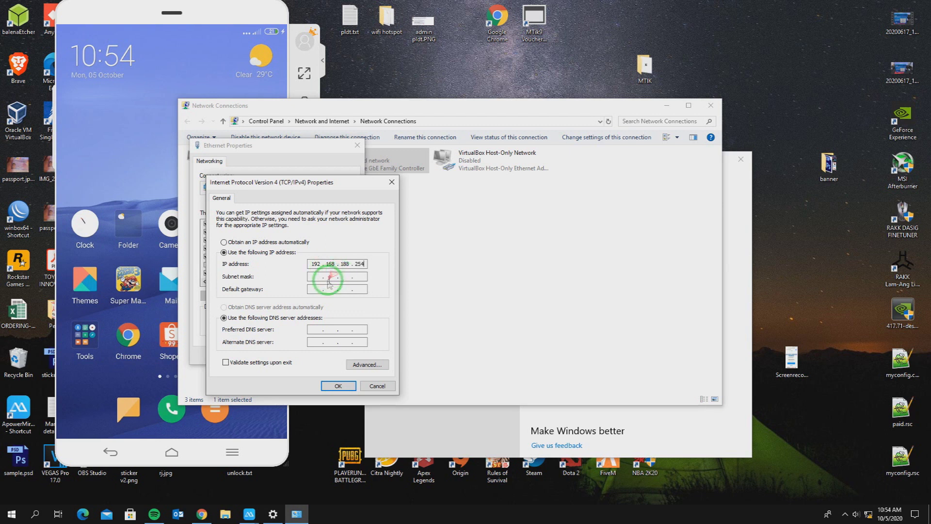
left_click(306, 289)
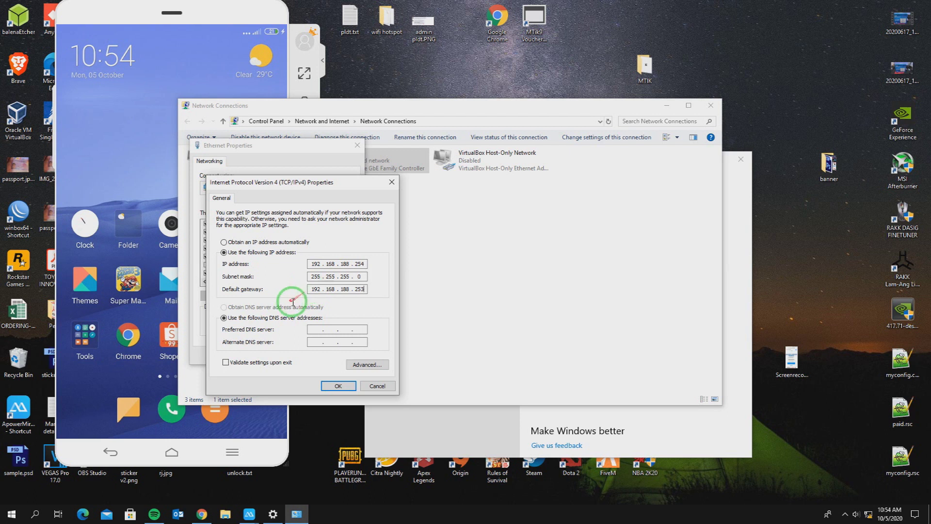
left_click(352, 380)
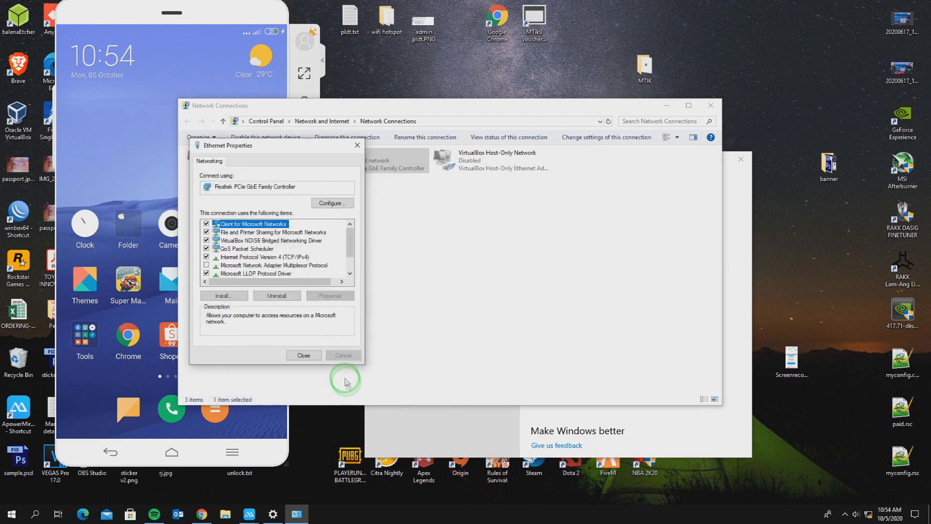
left_click(305, 355)
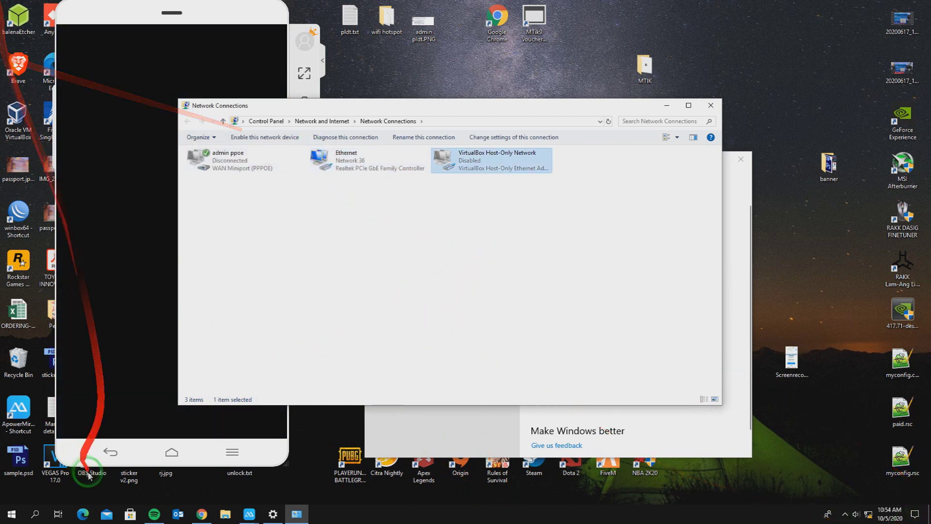
left_click(202, 514)
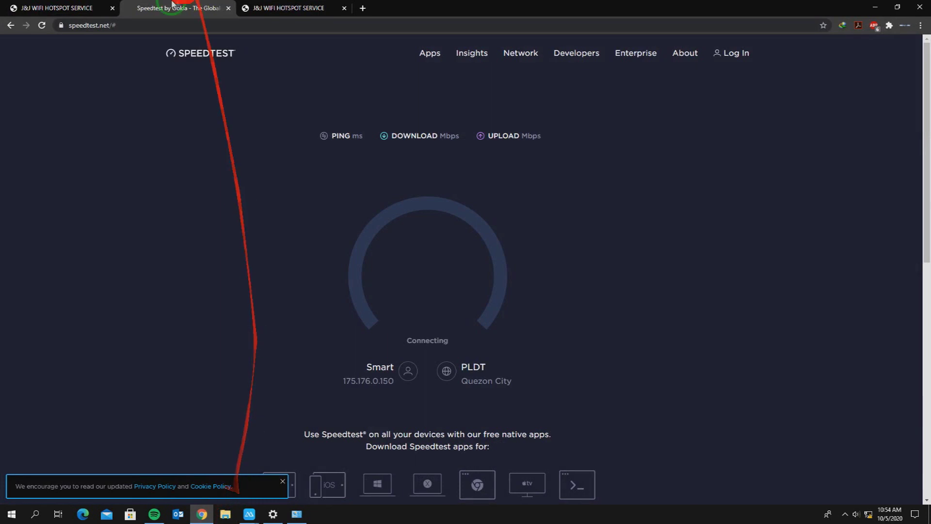
Close the duplicate hotspot tab and the Speedtest tab in Chrome.
left_click(271, 8)
left_click(345, 8)
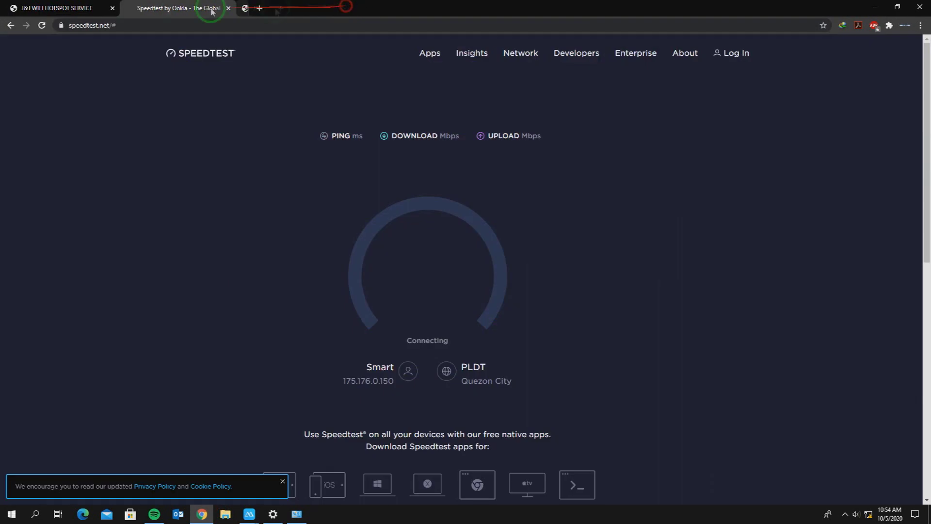
left_click(228, 8)
Go to the bridge admin address 192.168.188.253 in the address bar.
left_click(178, 26)
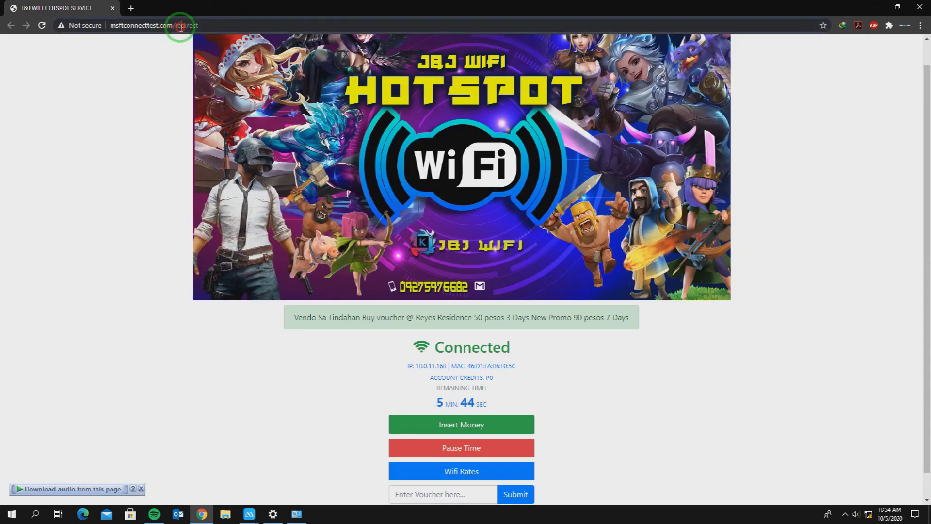
type("192")
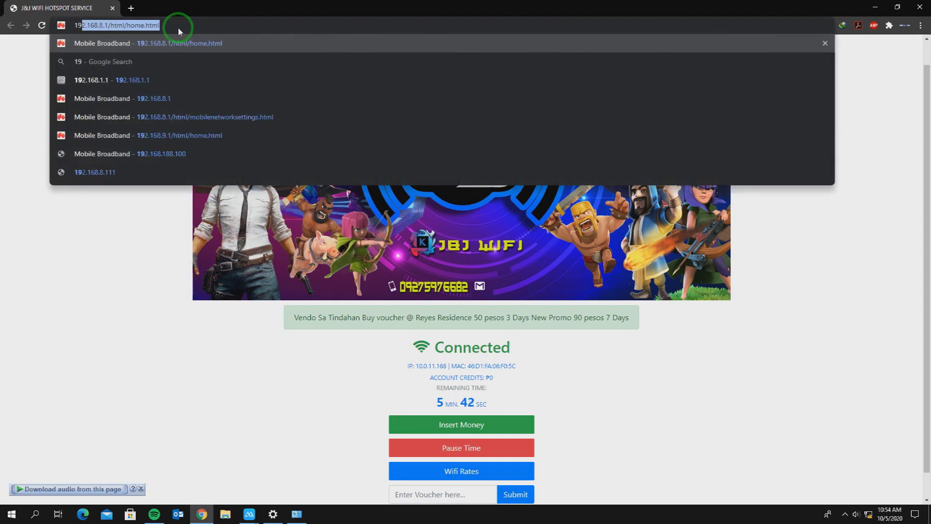
key("Down")
key("Down")
key("Down")
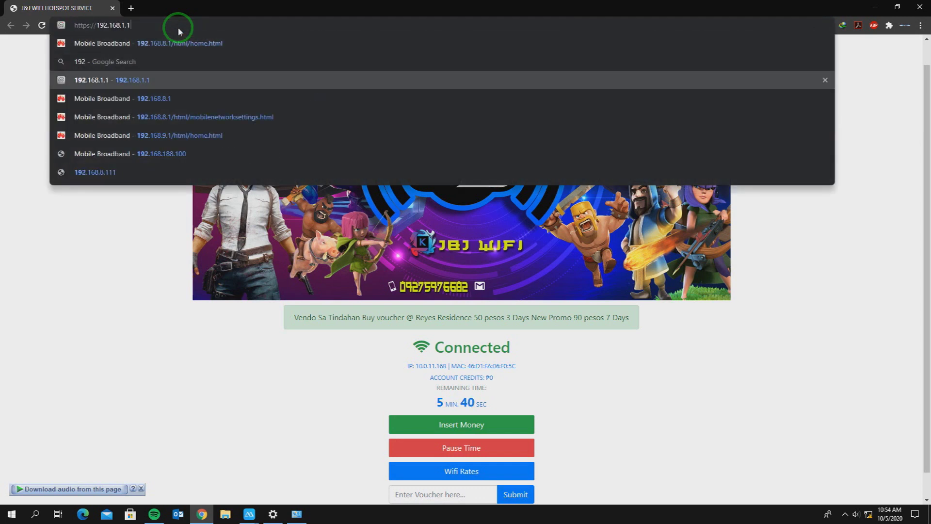
key("Down")
key("Down")
key("Down")
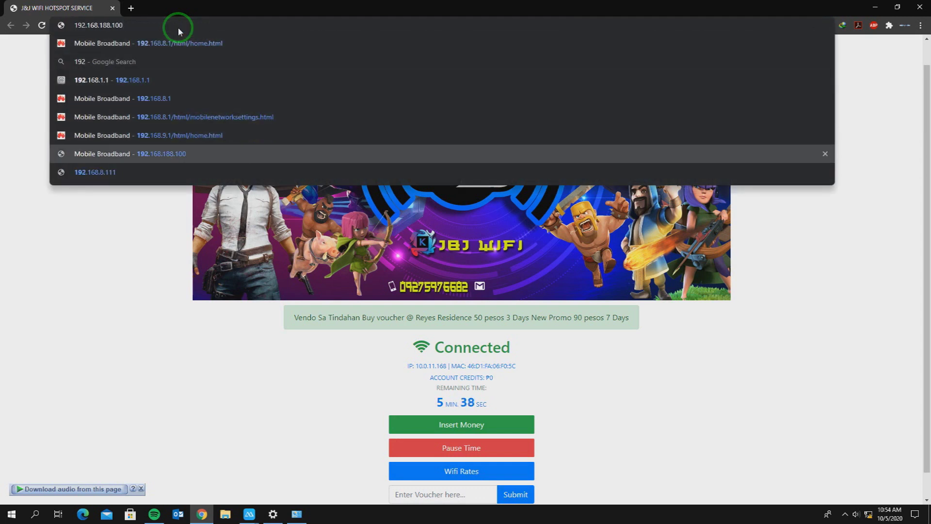
key("BackSpace")
key("BackSpace")
key("BackSpace")
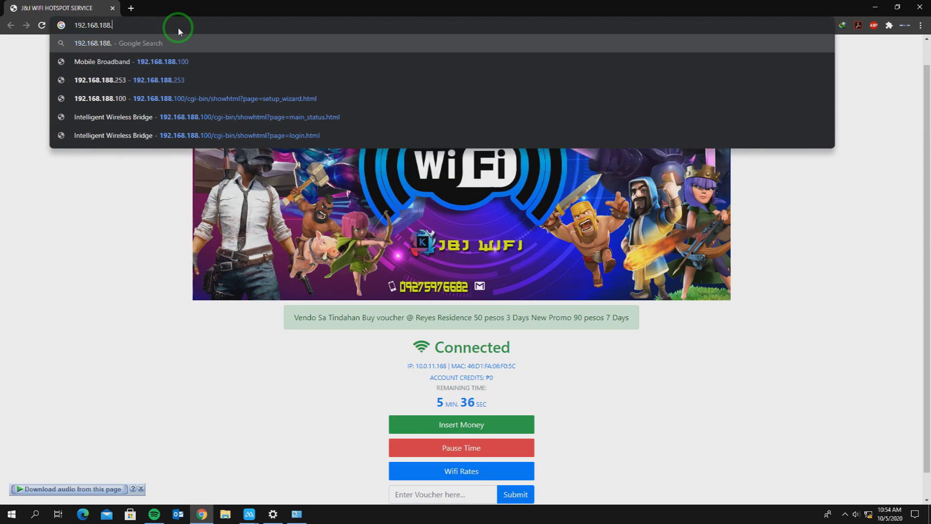
type("253")
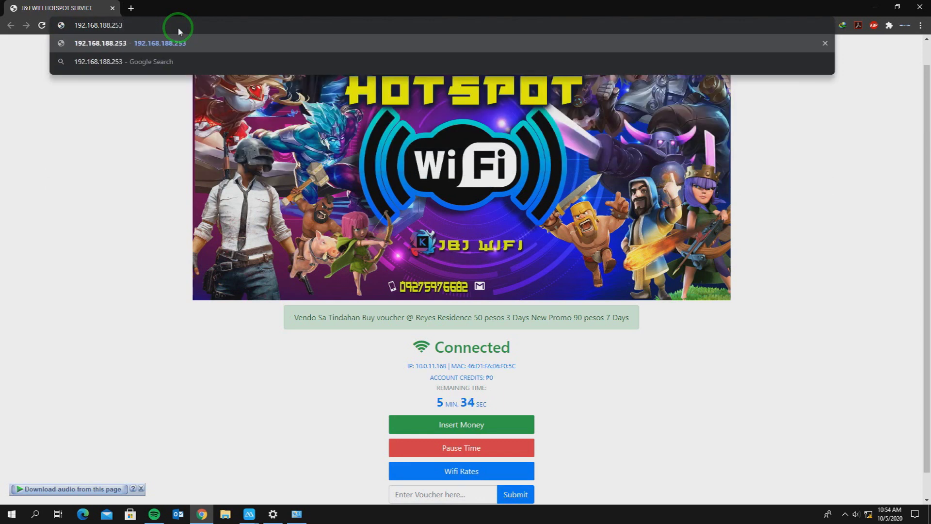
key("Return")
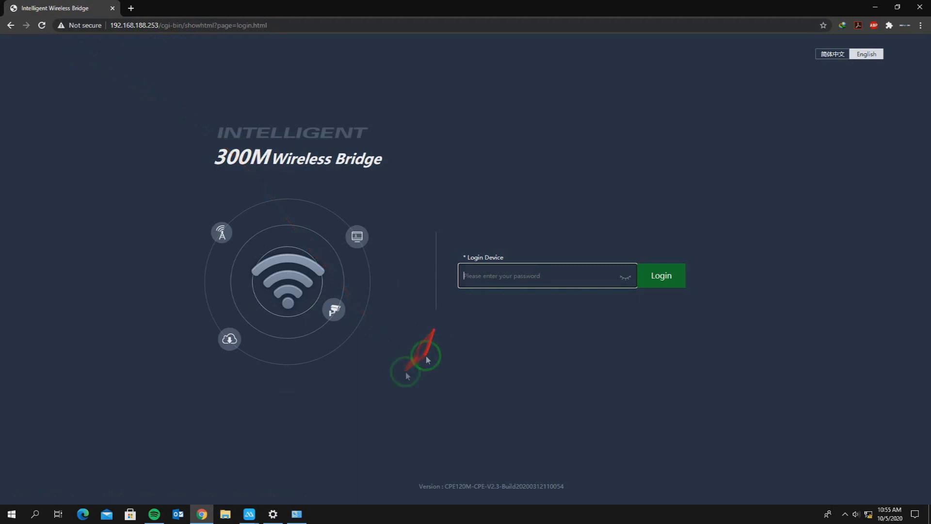
Log in with the admin password and save the device description as ap4.
type("•••")
key("Return")
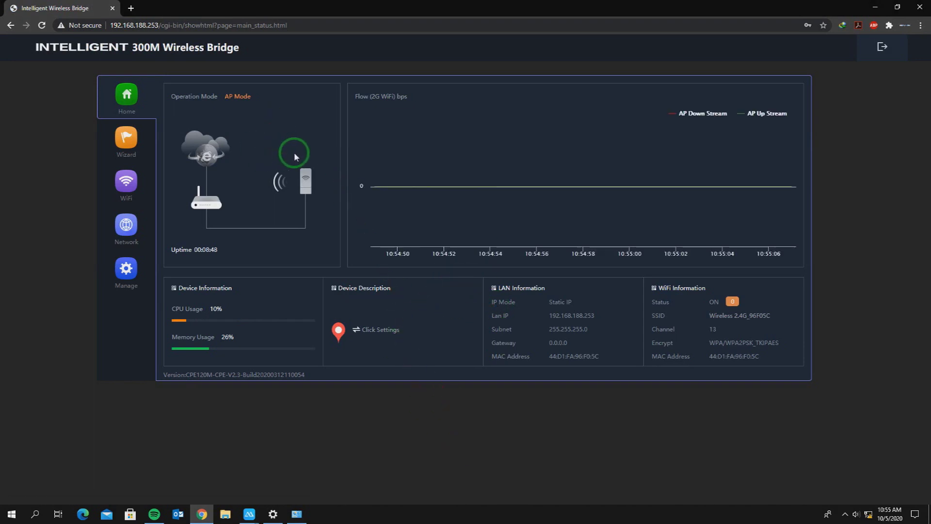
left_click(371, 333)
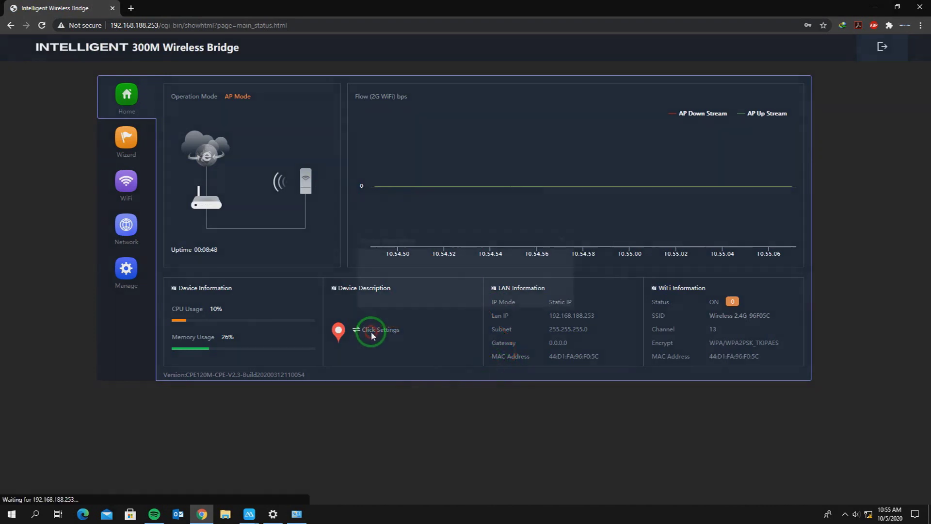
left_click(458, 265)
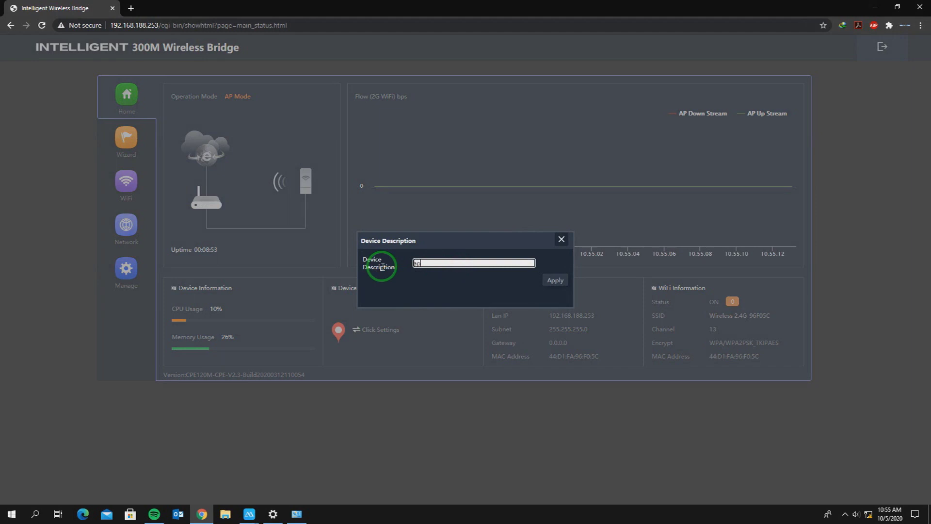
type("ap4")
left_click(555, 280)
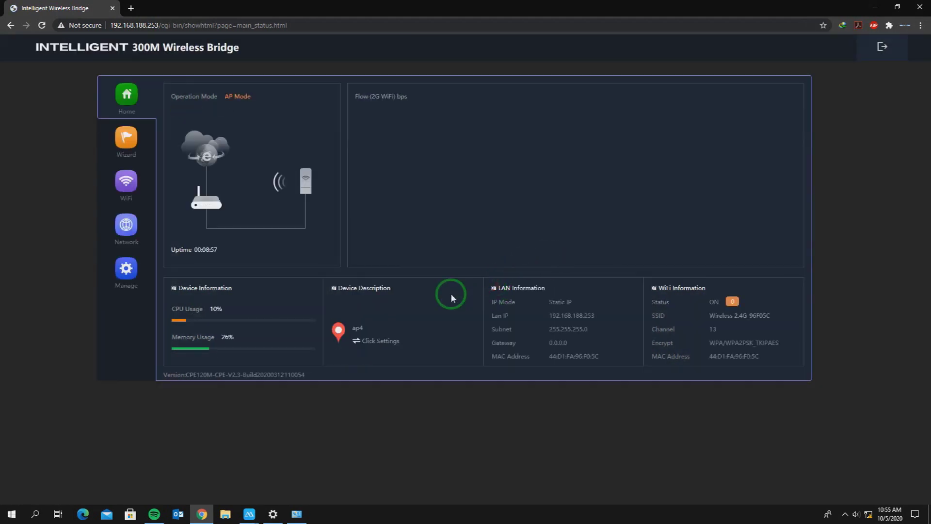
left_click_drag(601, 317, 571, 301)
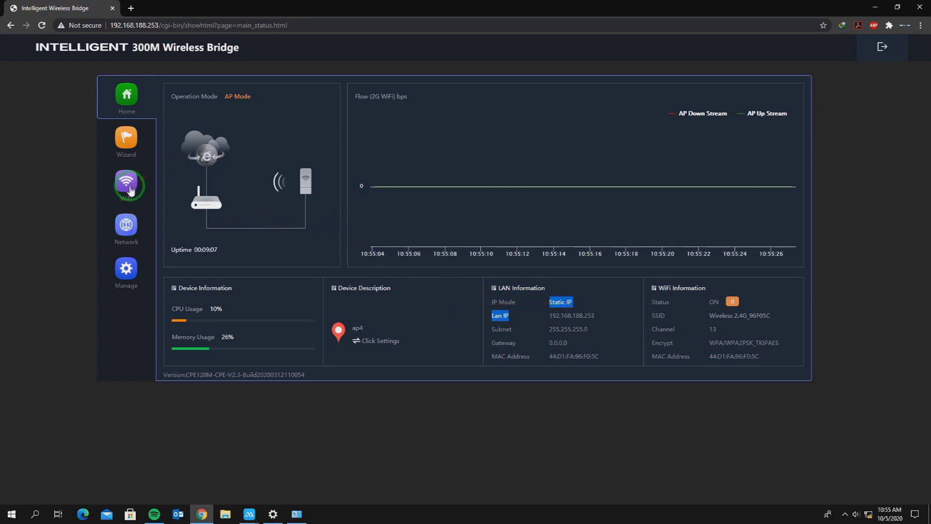
Change the admin password under Manage > Modify Password and log back in with the new one.
left_click(131, 142)
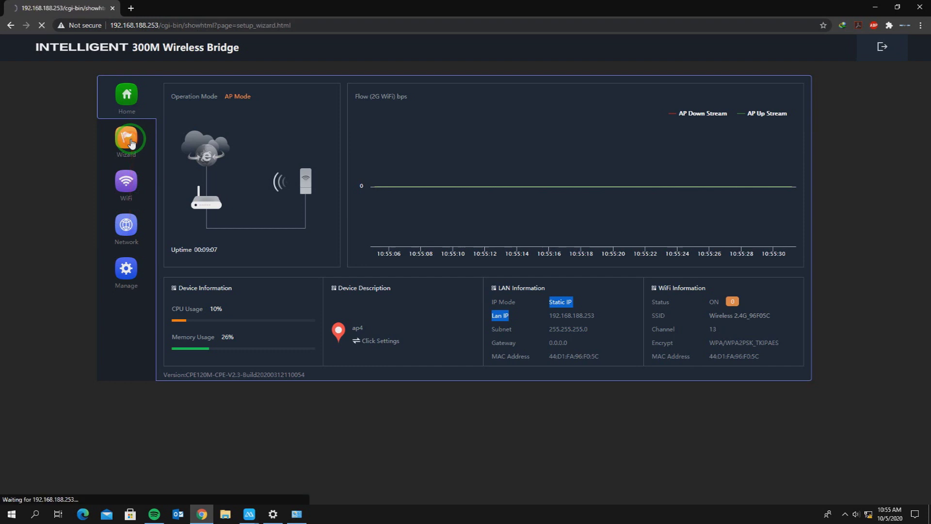
left_click(131, 233)
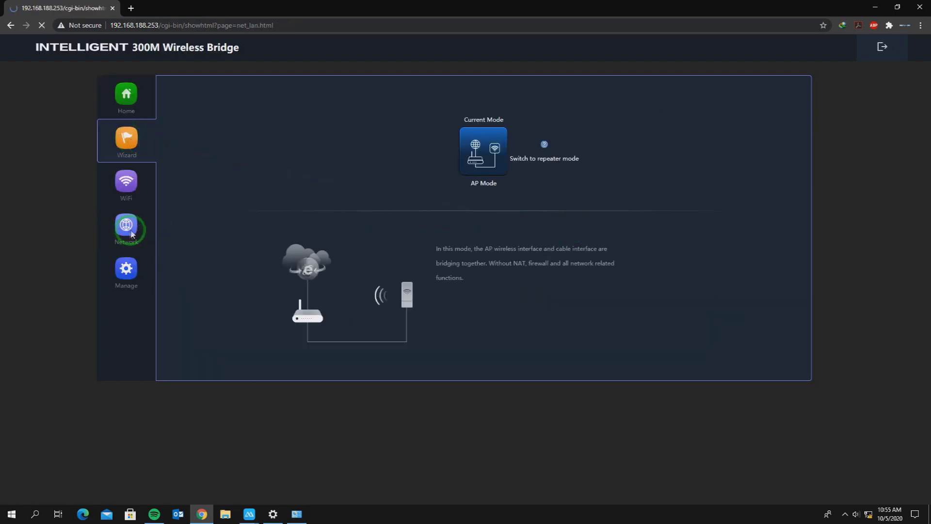
left_click(128, 270)
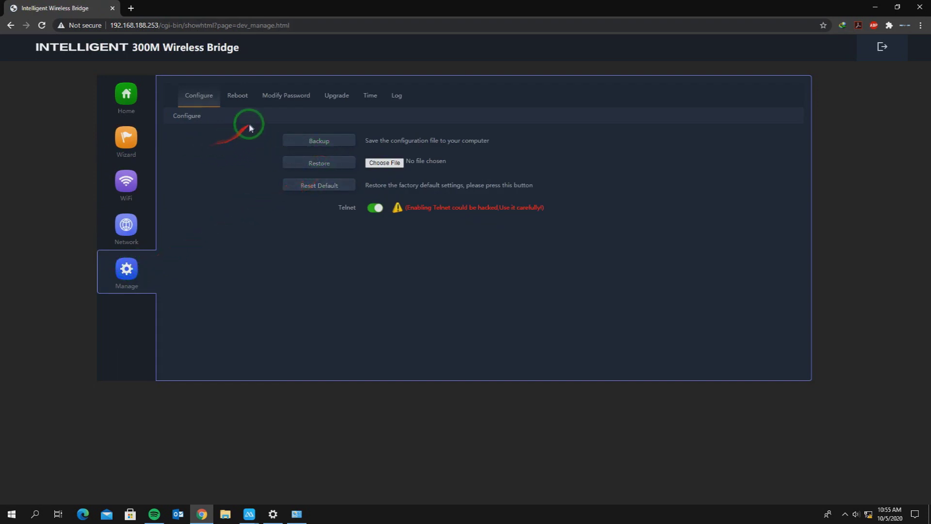
left_click(281, 96)
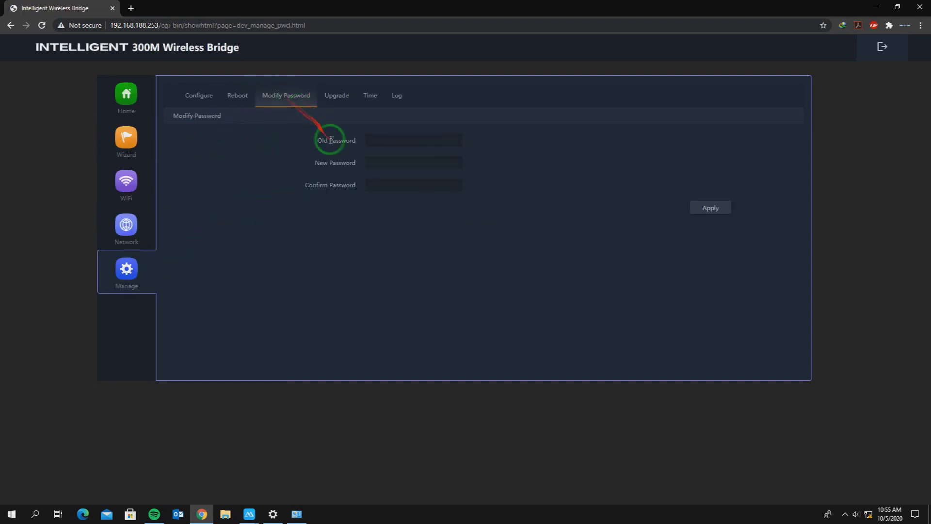
left_click(375, 143)
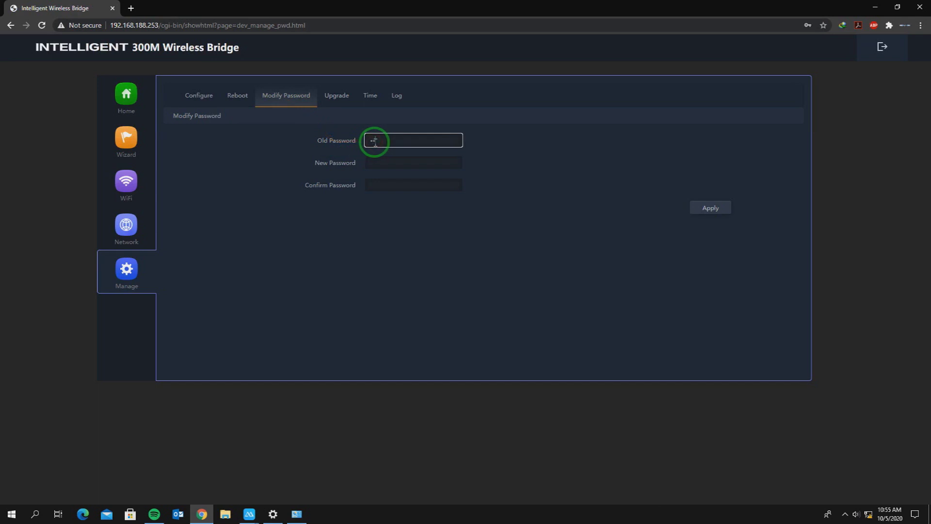
key("Tab")
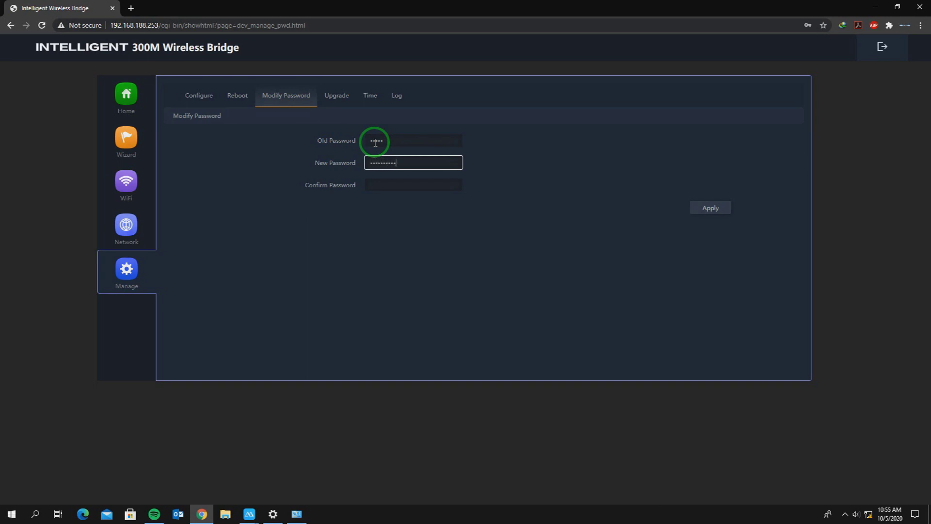
left_click(396, 186)
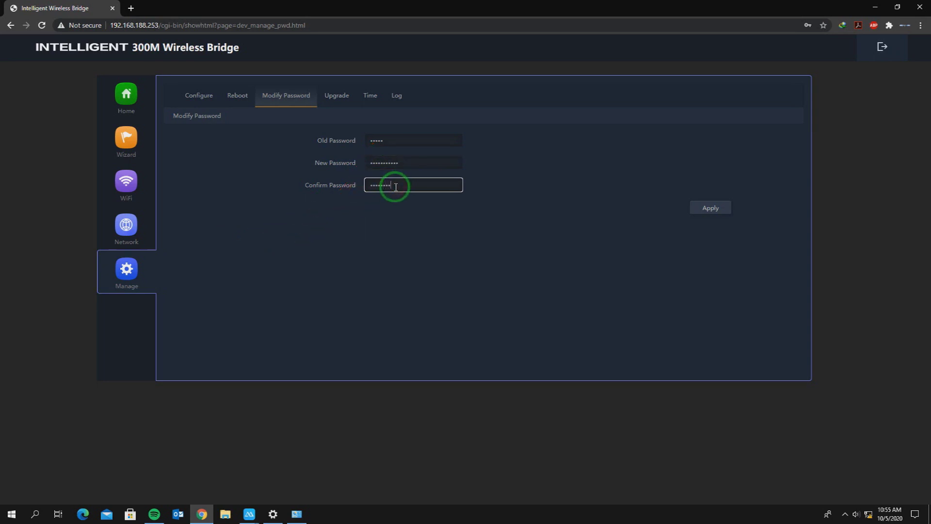
left_click(705, 210)
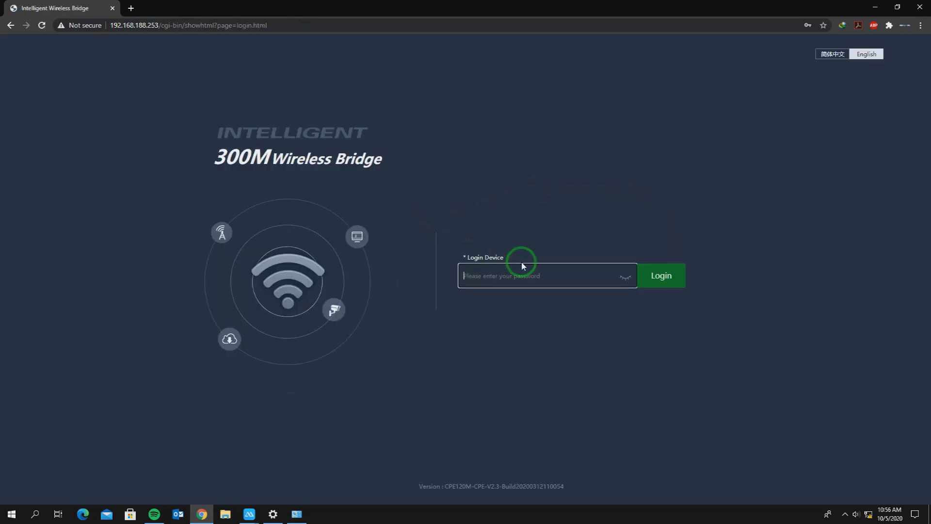
key("Return")
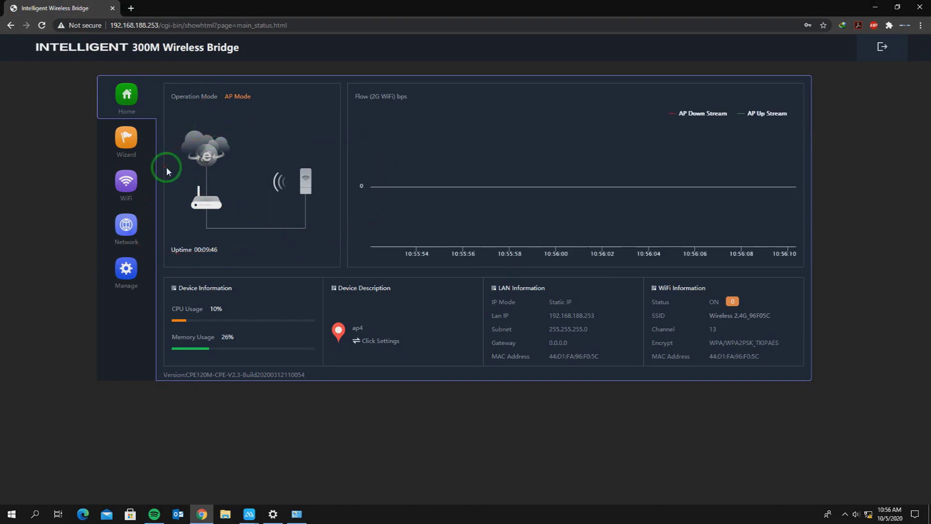
Look through the LAN, cloud server and management pages, then reach the advanced WiFi settings.
left_click(136, 241)
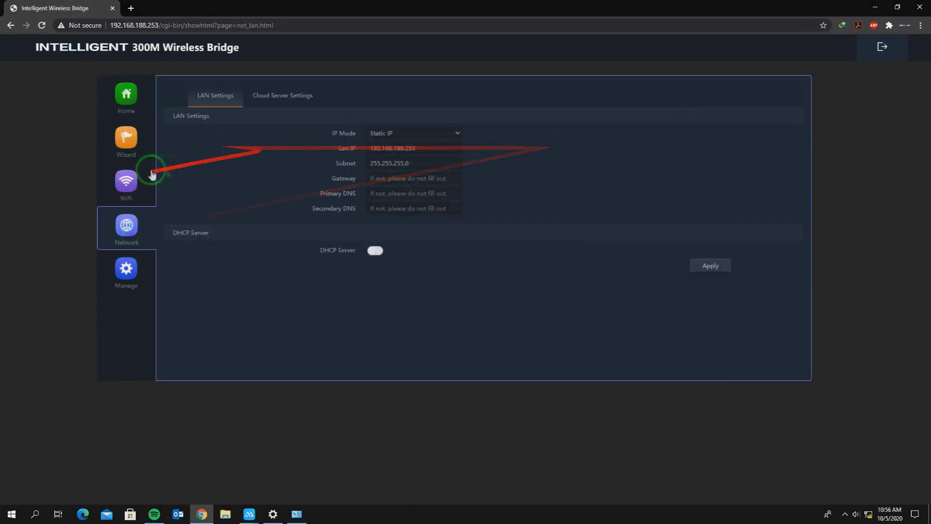
left_click(274, 100)
left_click(121, 271)
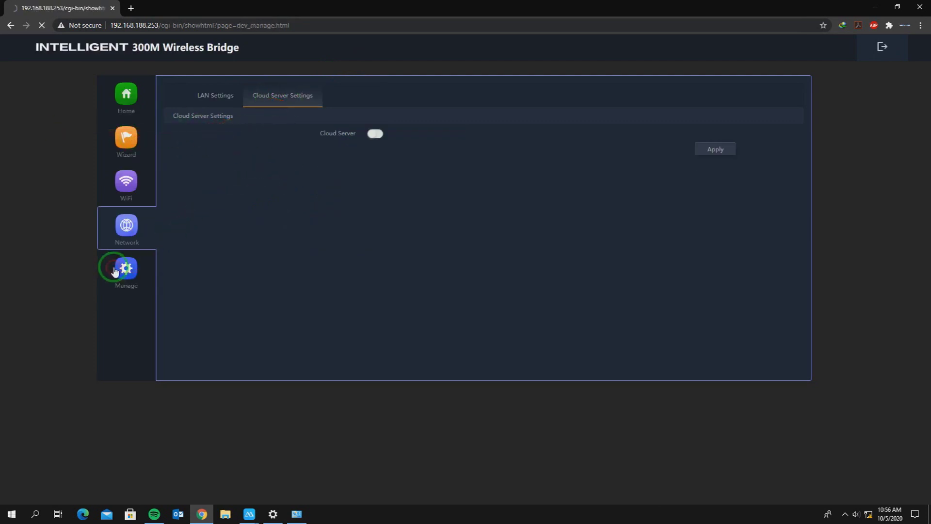
left_click(125, 231)
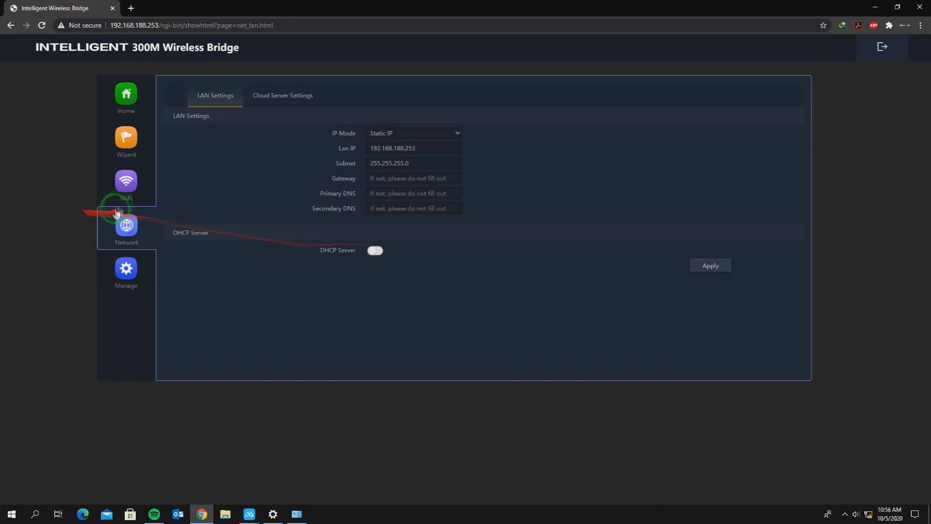
left_click(122, 191)
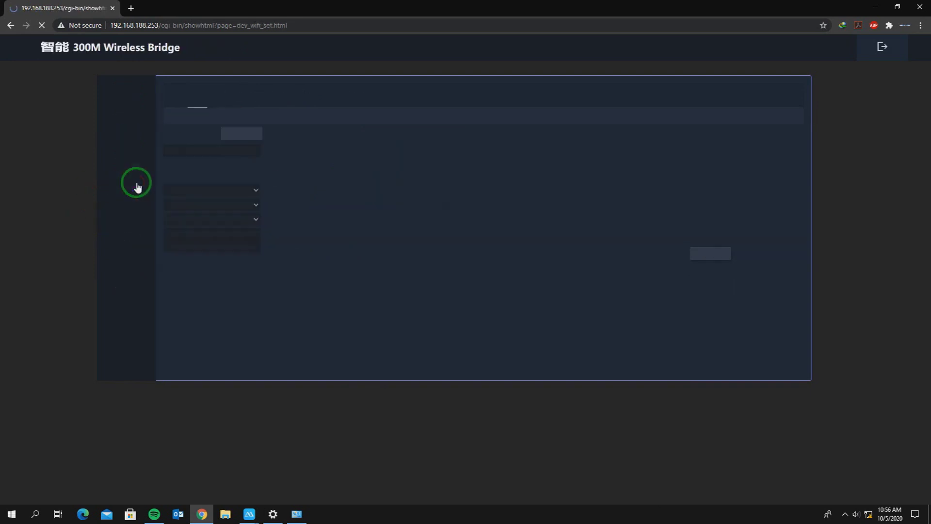
left_click(357, 96)
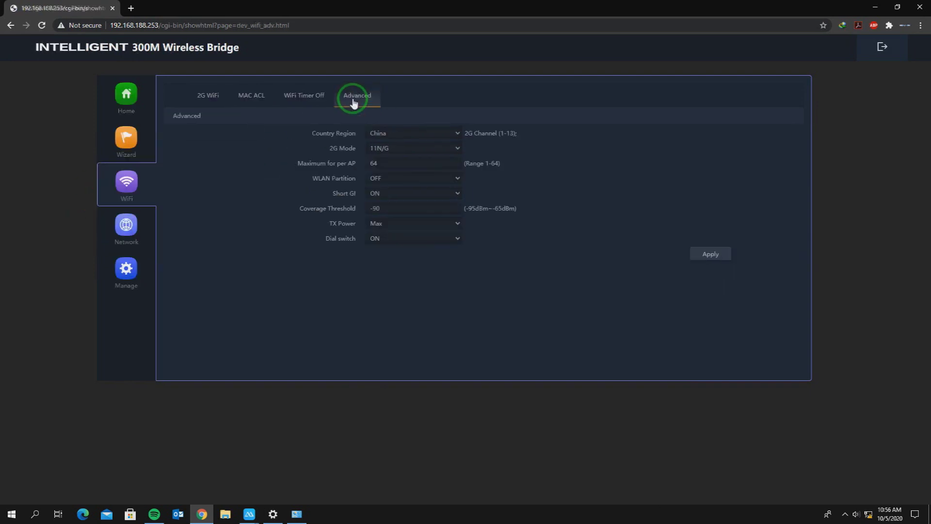
Lower the 2G transmit power from Max to Standard, keeping 11N/G mode.
left_click(443, 136)
left_click(575, 160)
left_click(424, 150)
left_click(423, 150)
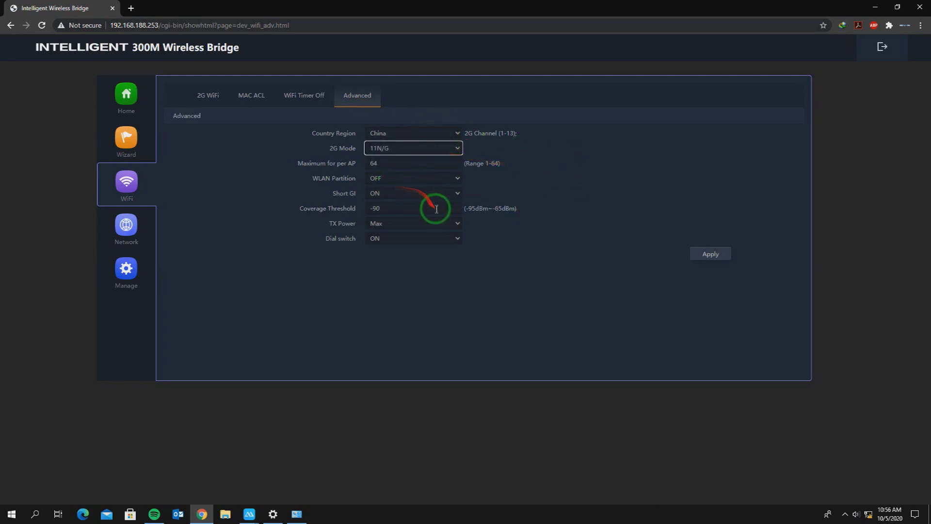
left_click(418, 210)
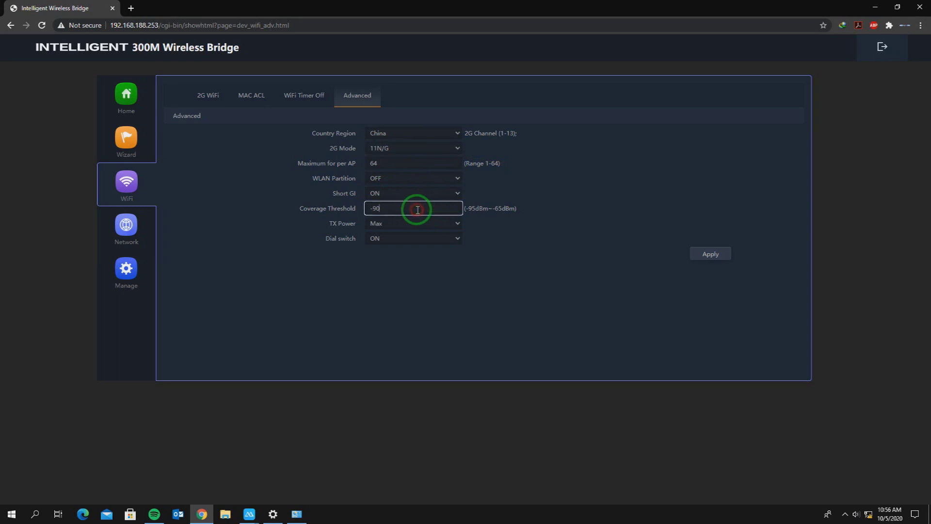
left_click(412, 223)
left_click(413, 259)
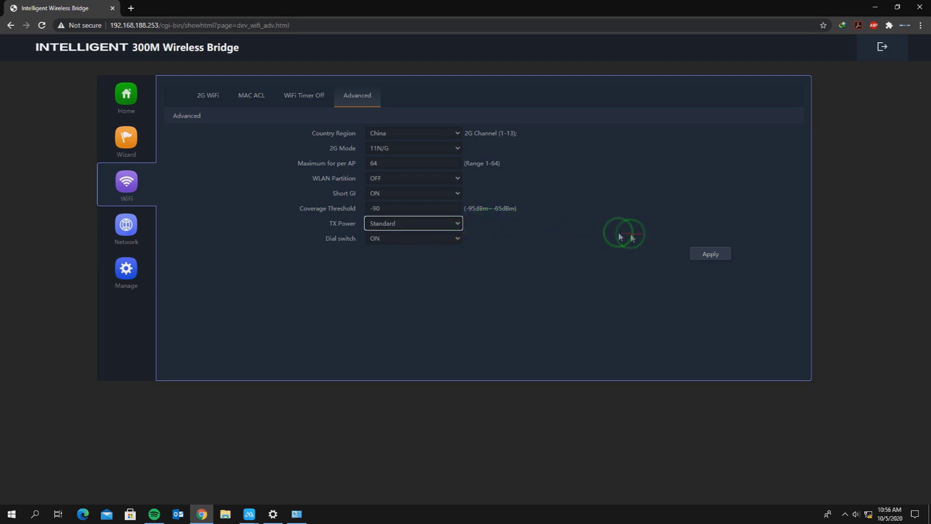
Keep the dial switch ON and 2G mode 11N/G, and apply the advanced wireless settings.
left_click(568, 233)
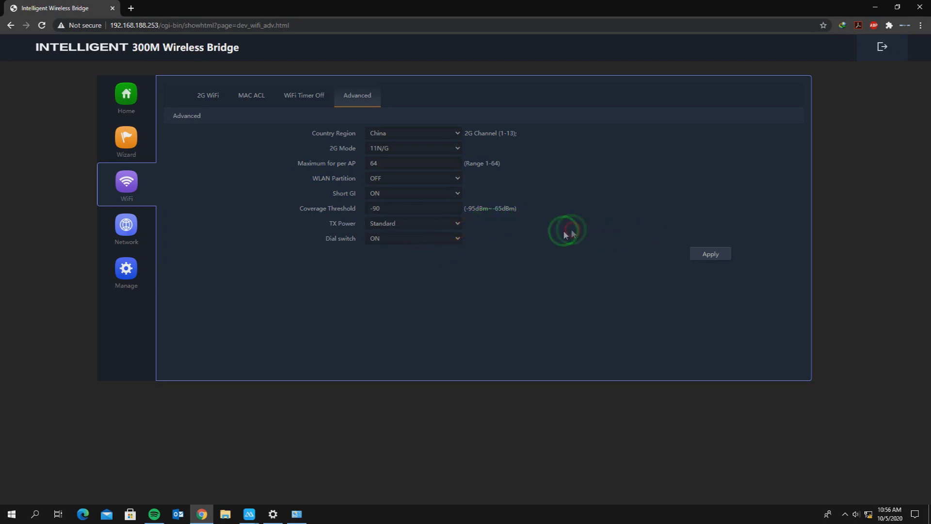
left_click(457, 238)
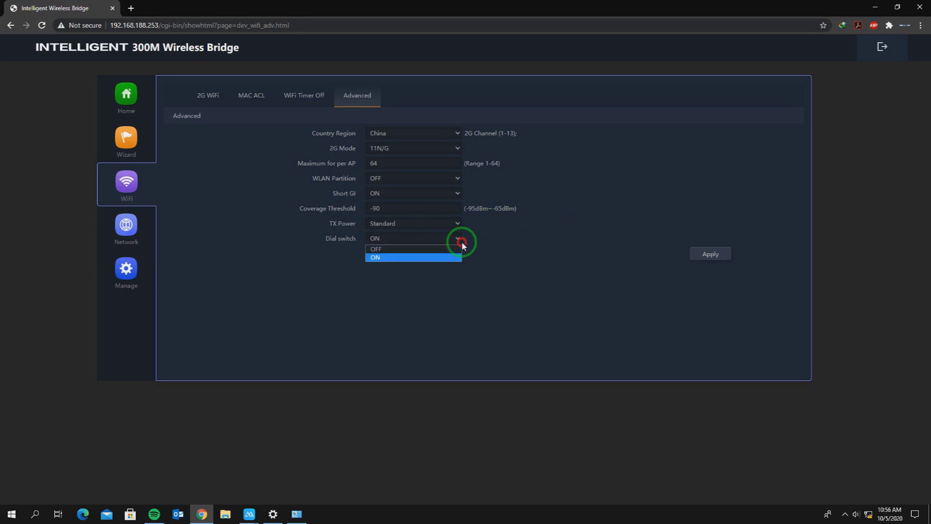
left_click(577, 249)
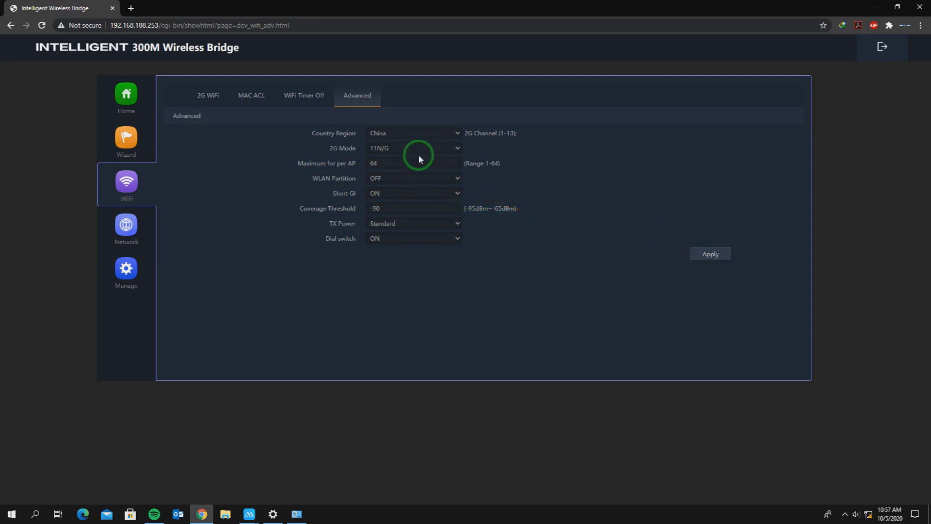
left_click(449, 155)
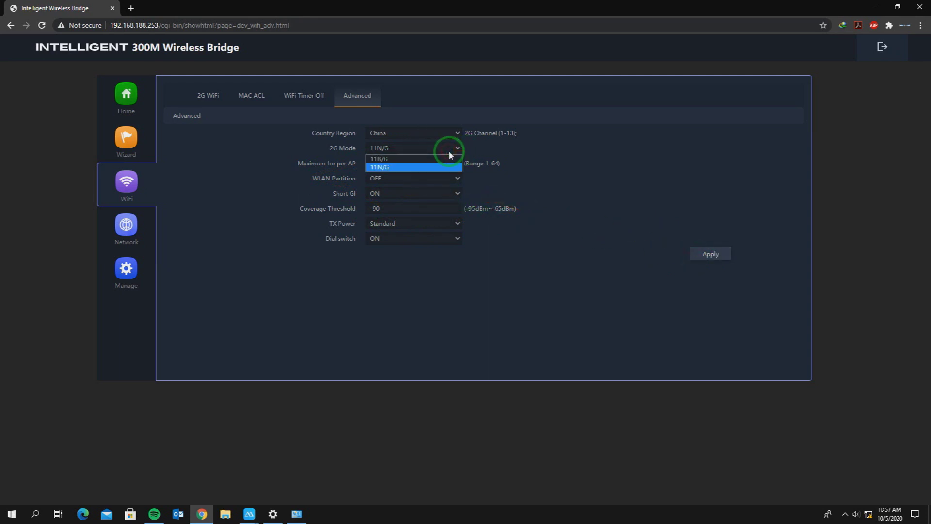
left_click(219, 131)
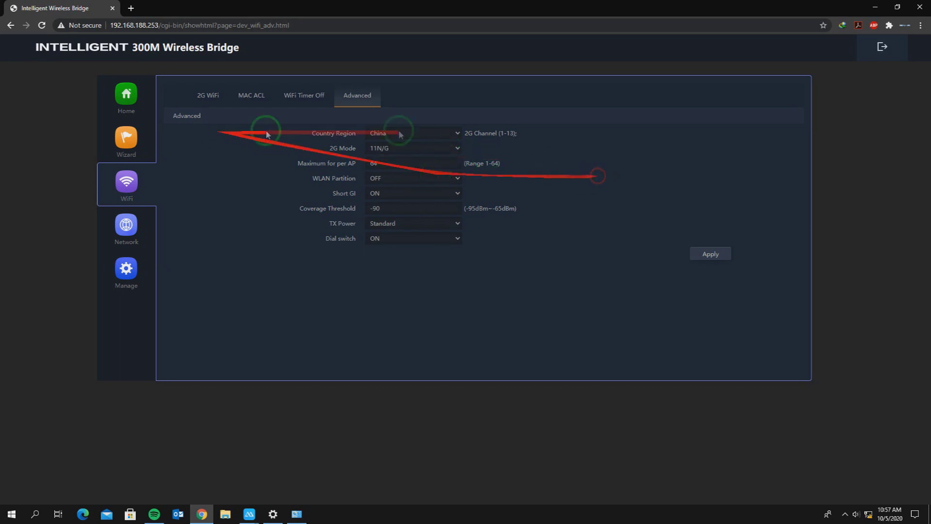
left_click(446, 147)
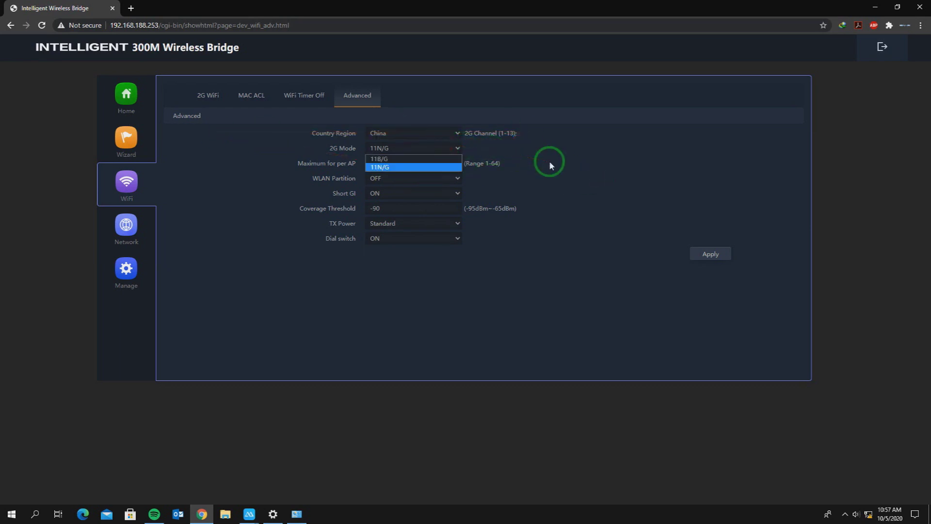
left_click(549, 165)
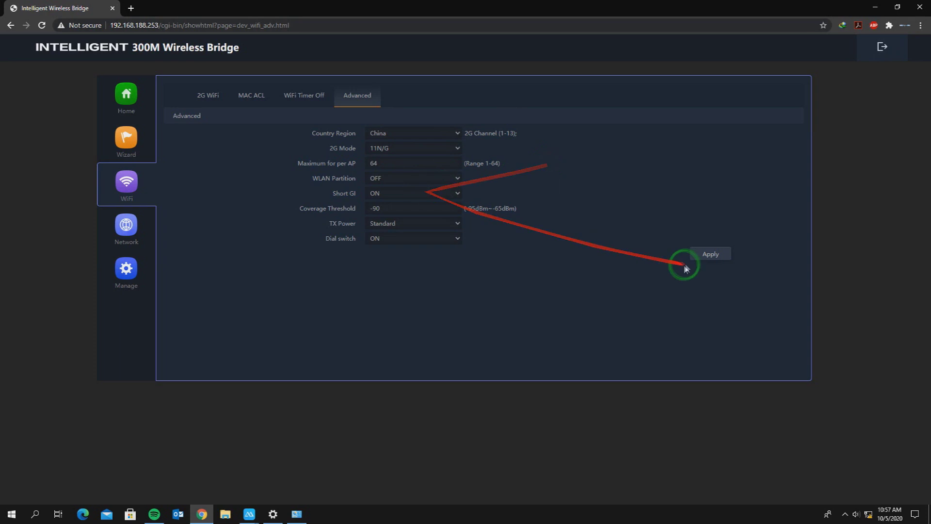
left_click(696, 254)
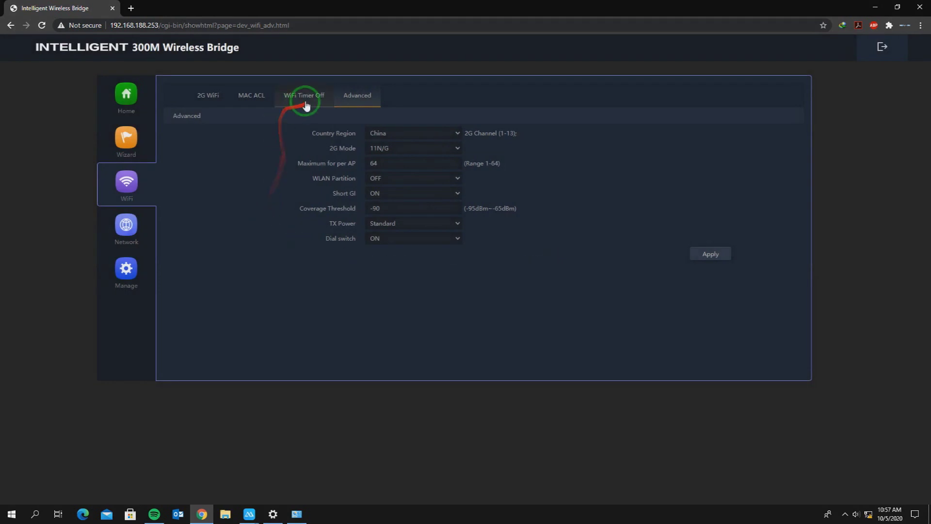
left_click(306, 106)
Rename the 2G network to J&J WIFI HOTSPOT 4, keeping 20M bandwidth.
left_click(256, 102)
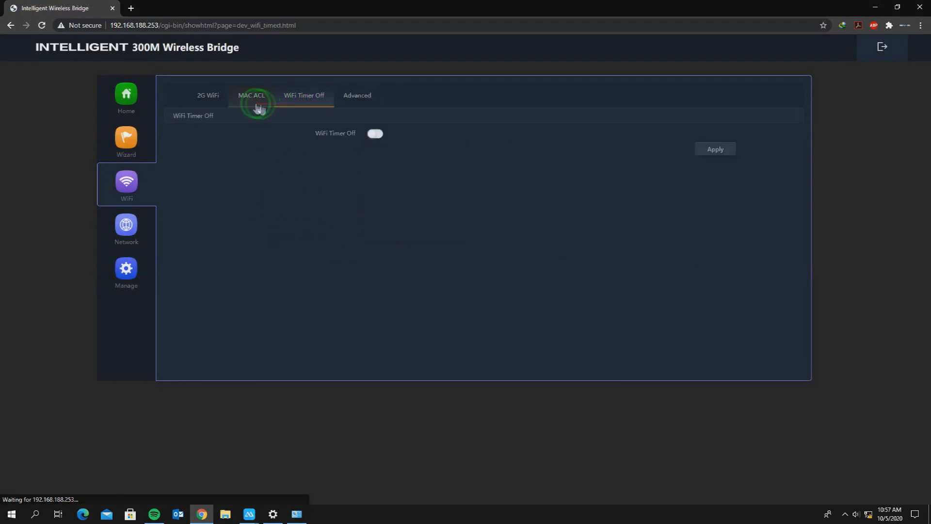
left_click(201, 95)
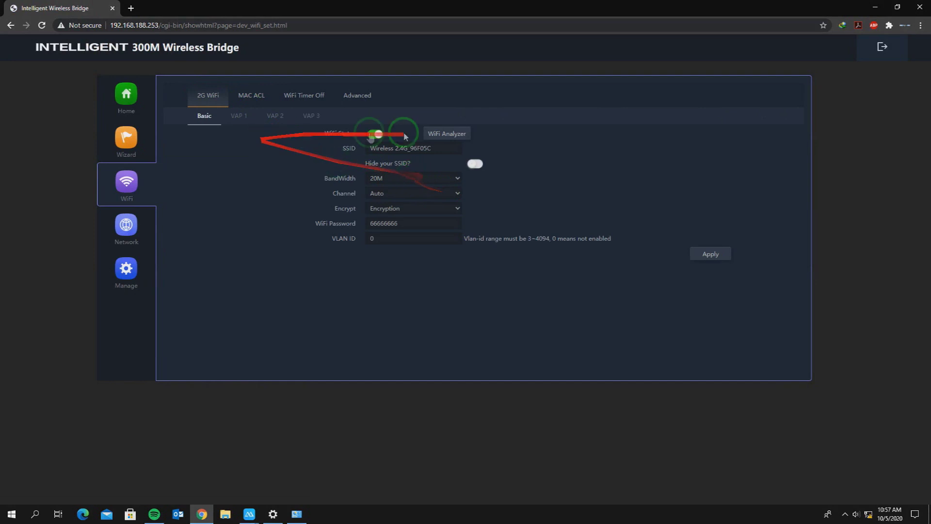
left_click(341, 149)
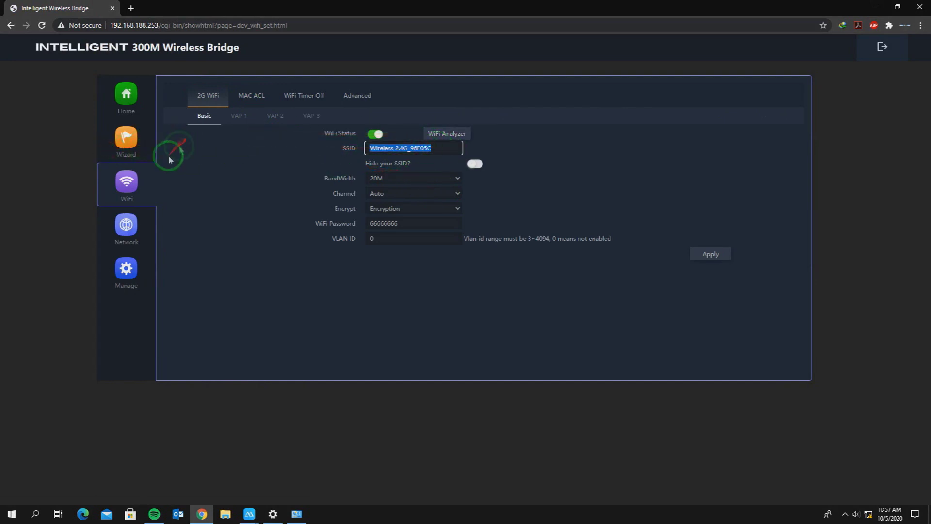
key("BackSpace")
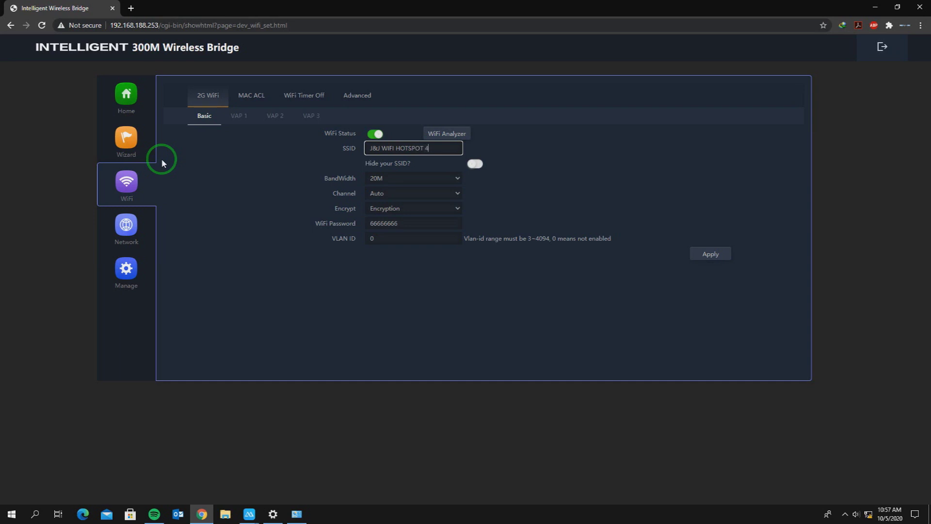
left_click(418, 178)
left_click(417, 177)
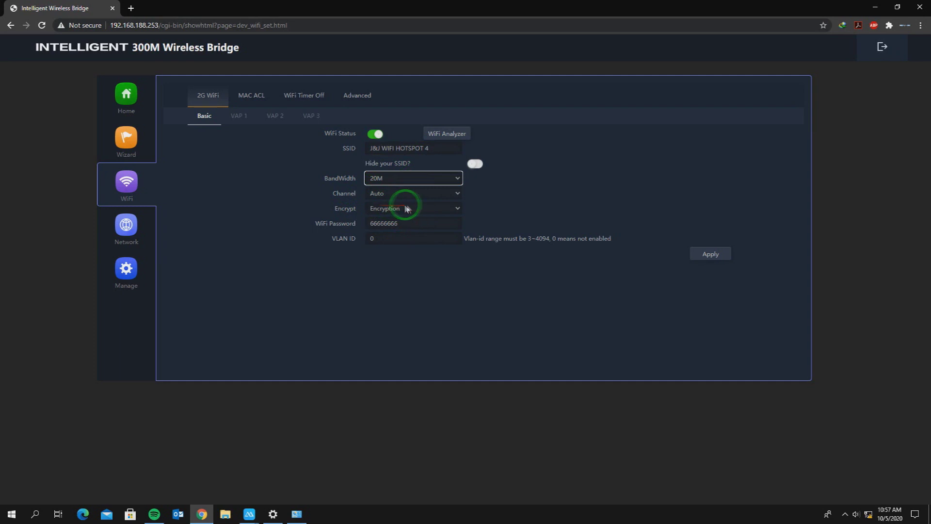
Set 2G encryption to Open with no password and apply it.
key("Tab")
key("Tab")
key("Tab")
left_click(422, 210)
left_click(416, 218)
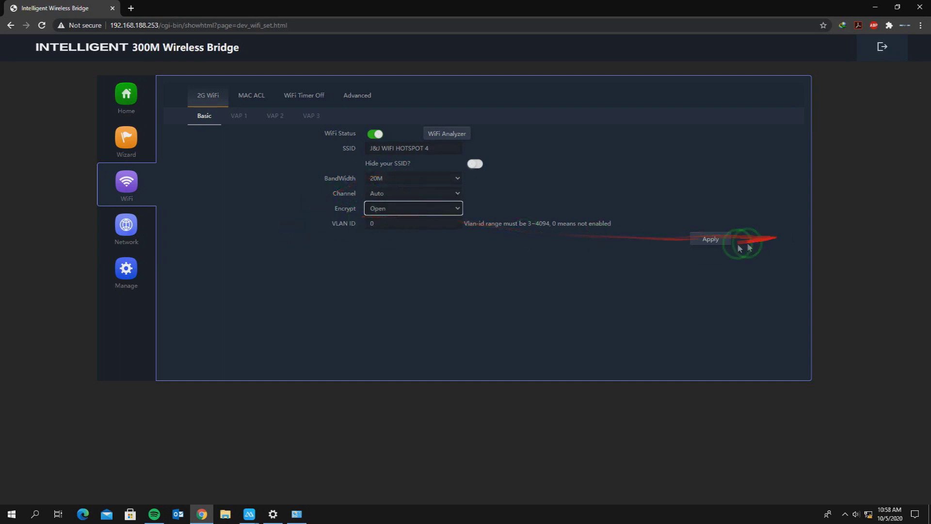
left_click(707, 242)
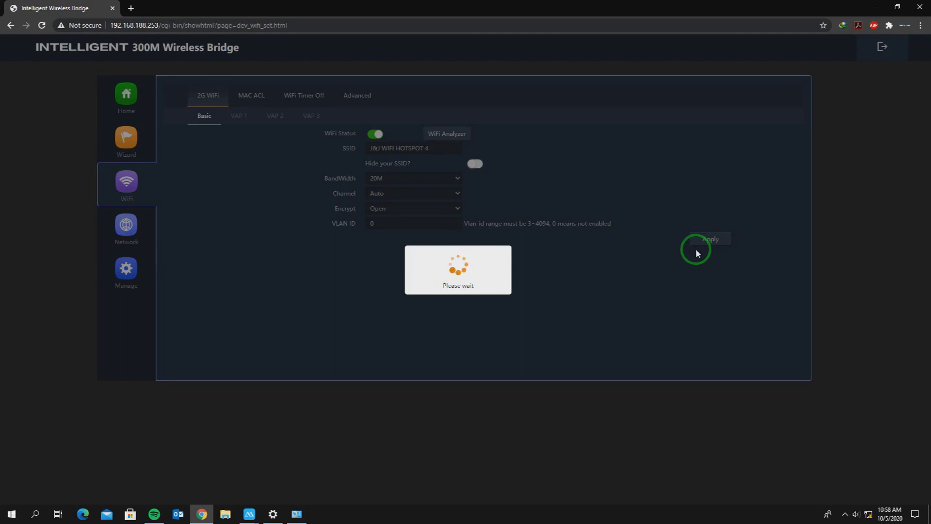
left_click(126, 227)
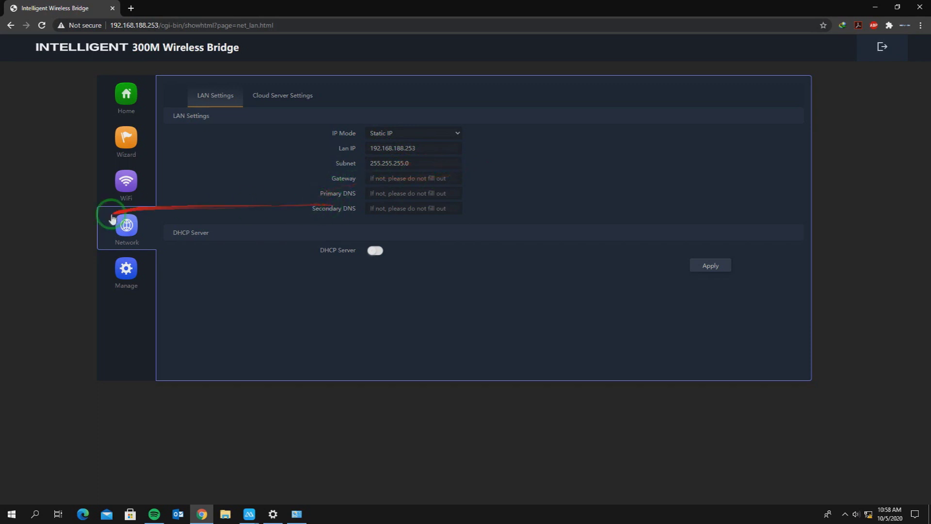
Move through Manage, Wizard and WiFi pages back to the wizard page showing AP Mode.
left_click(135, 289)
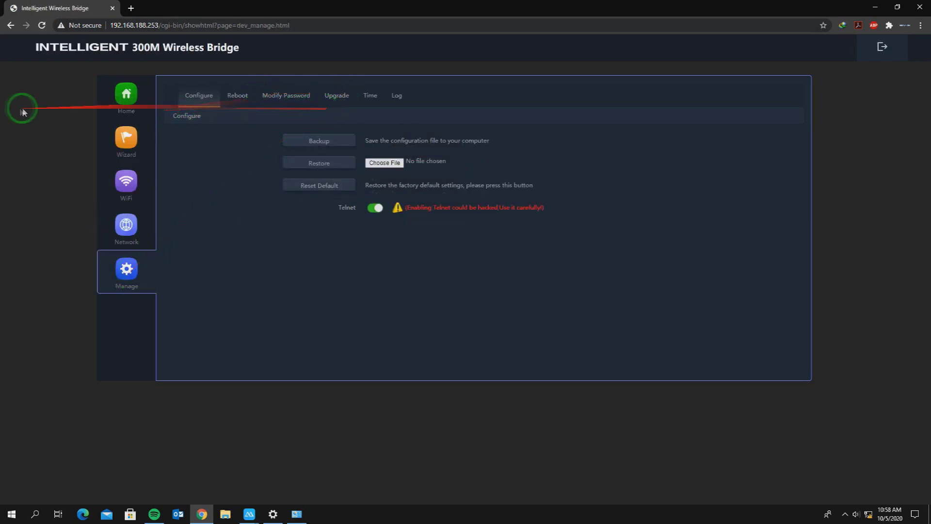
left_click(125, 139)
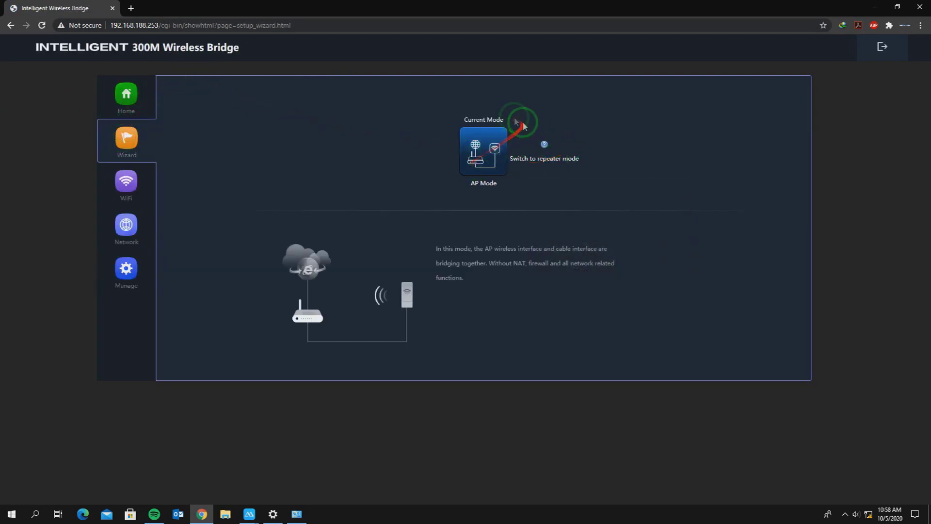
left_click(127, 184)
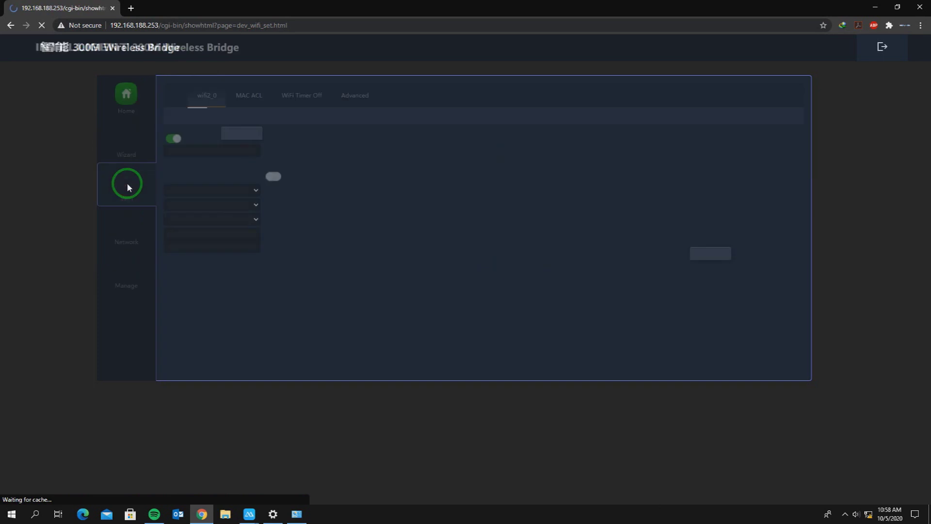
left_click(127, 139)
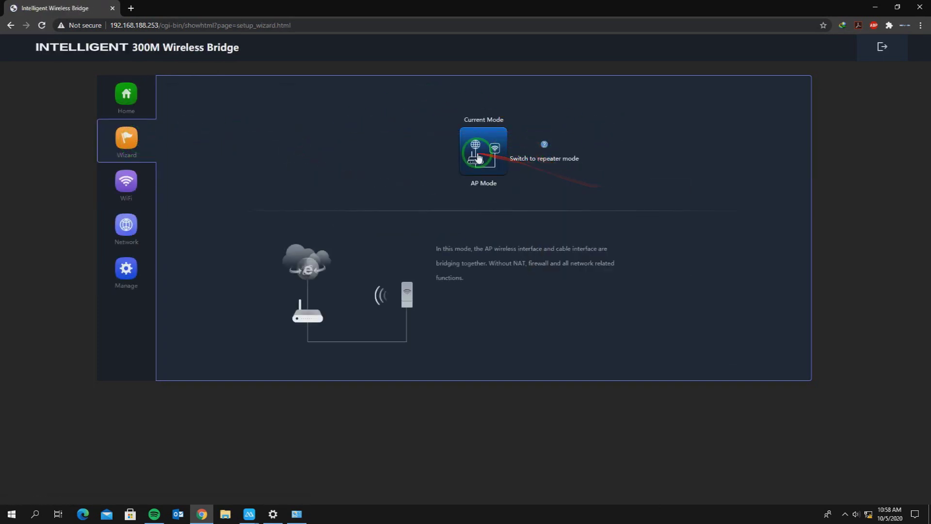
mouse_move(538, 151)
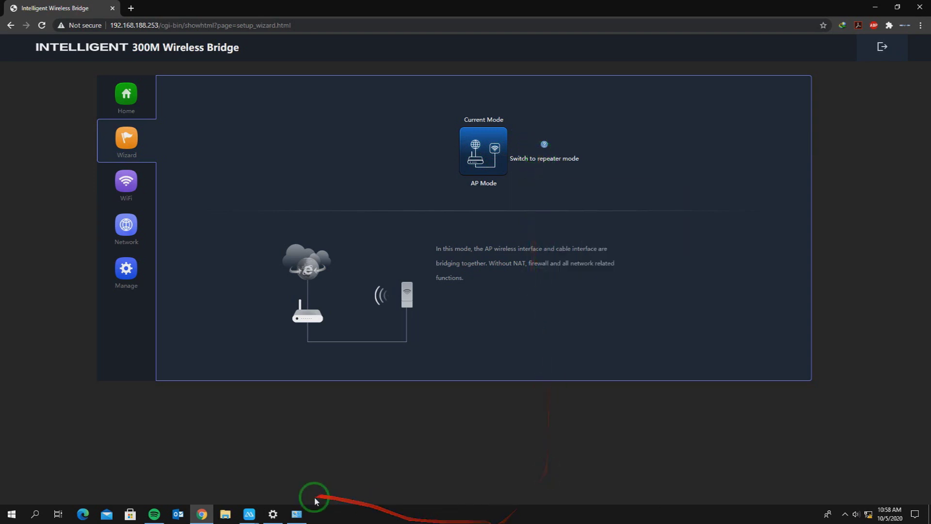
left_click(297, 514)
left_click(295, 515)
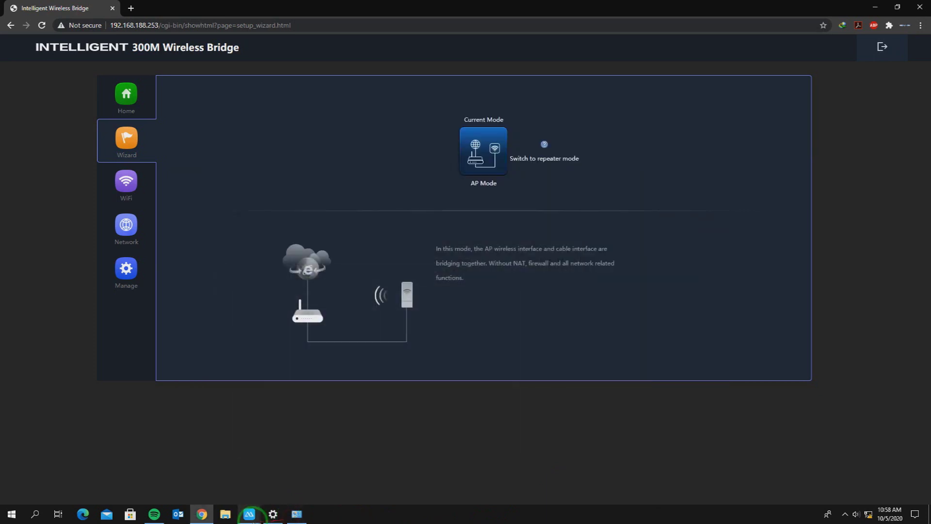
mouse_move(249, 514)
left_click(266, 478)
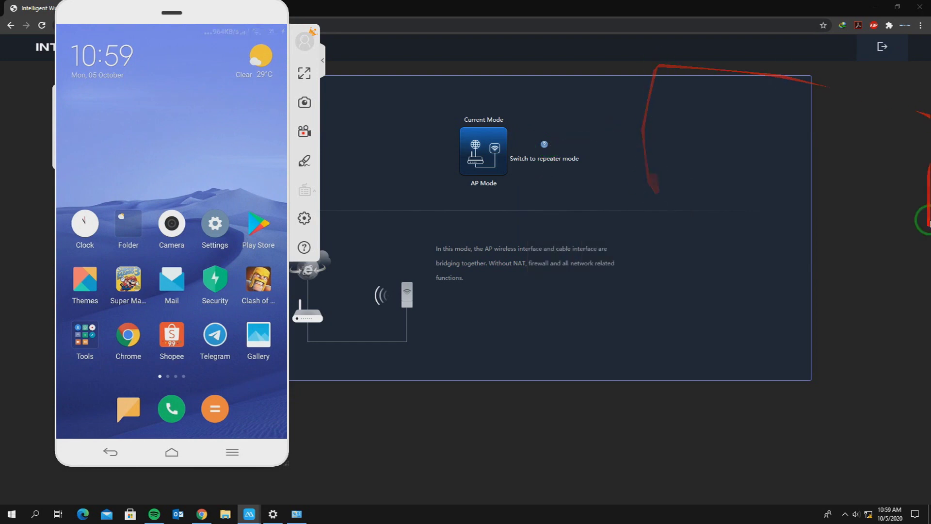
left_click(494, 355)
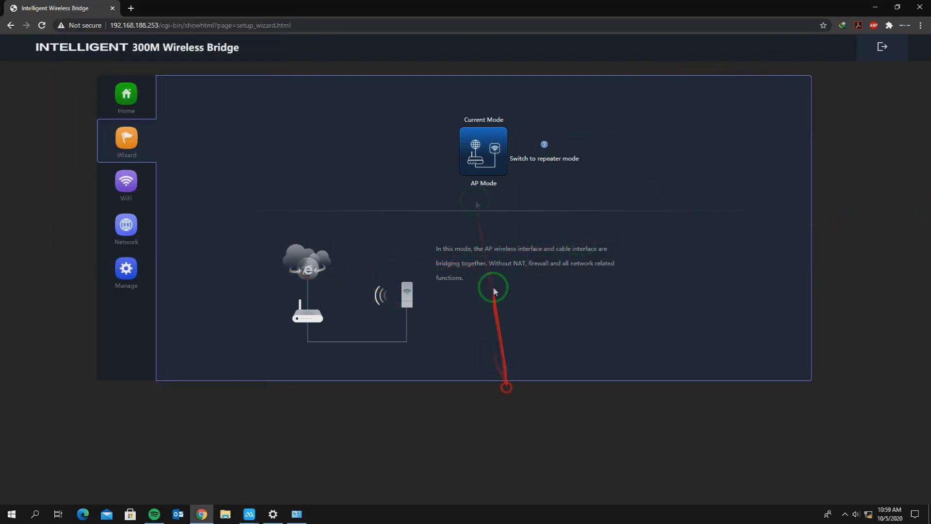
In the AP Mode wizard set LAN IP 10.0.31.20, subnet 255.255.224.0, Static IP, and continue.
left_click(483, 163)
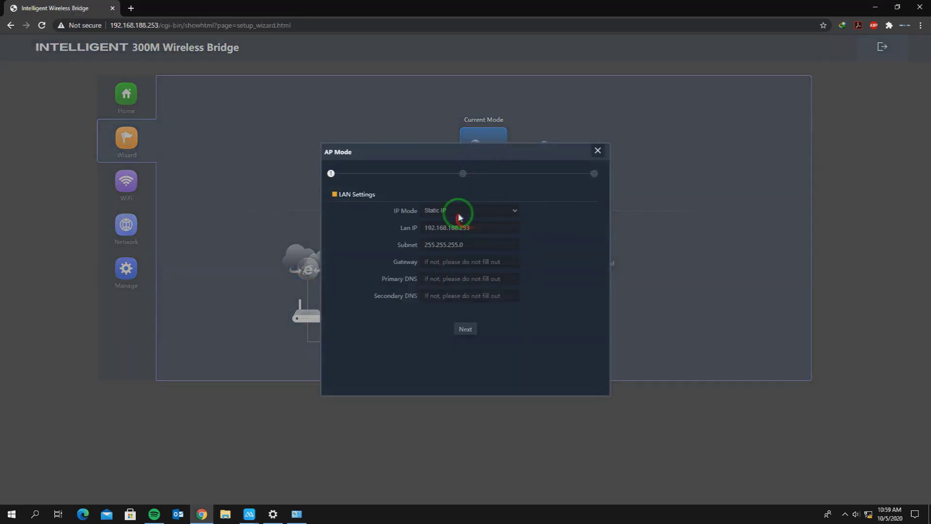
double_click(492, 227)
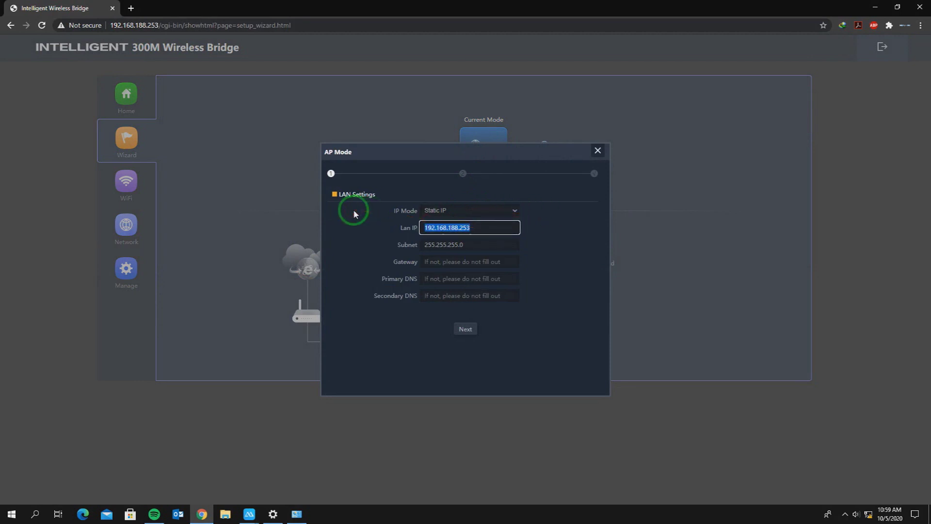
type("10.0.31.20")
left_click(461, 244)
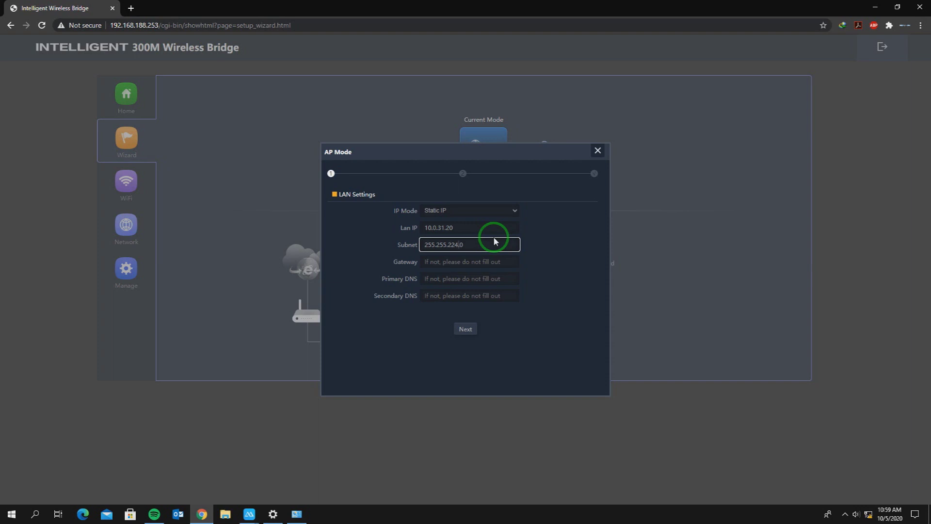
left_click(495, 212)
left_click(563, 224)
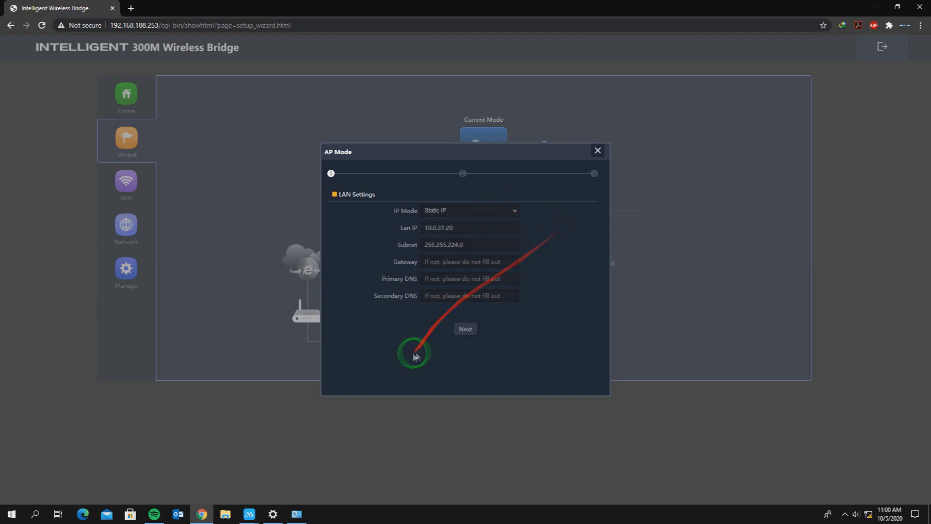
left_click(467, 332)
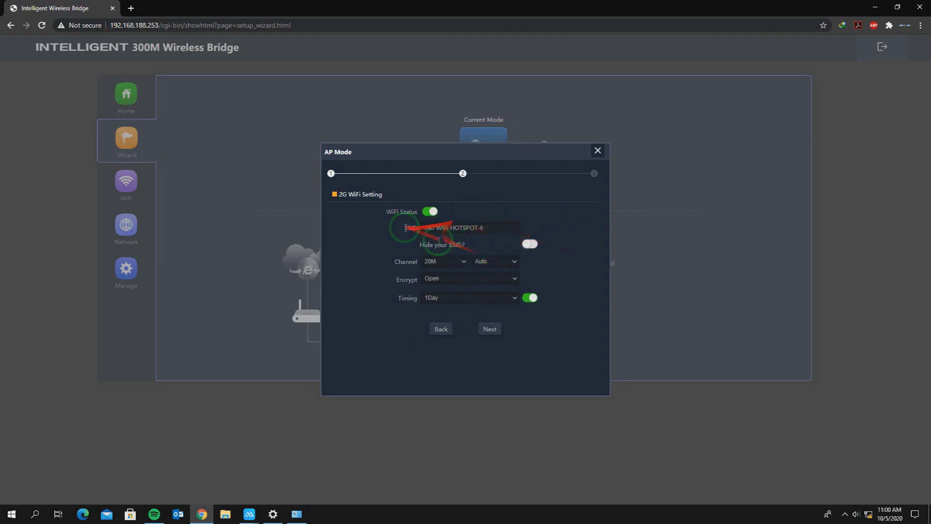
Keep the 2G WiFi channel on Auto and timing at 1Day, then apply the AP Mode settings.
left_click(499, 261)
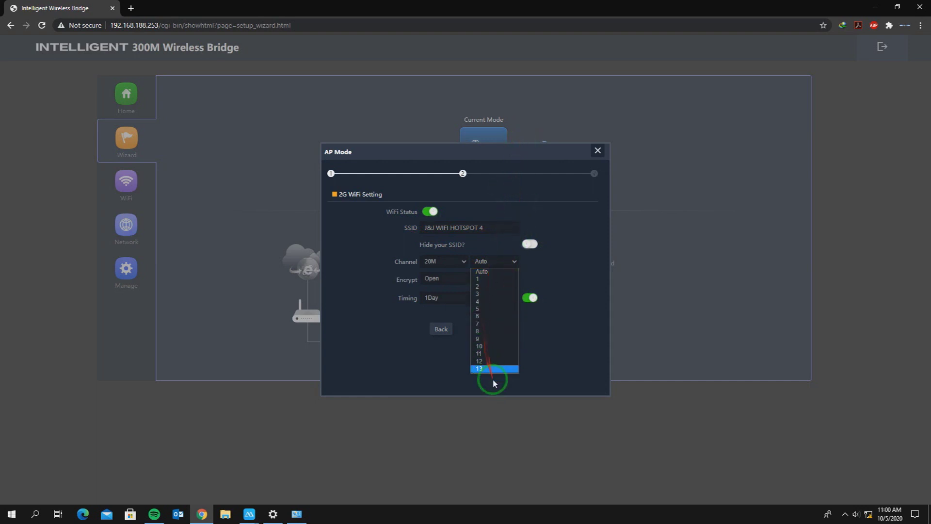
left_click(588, 245)
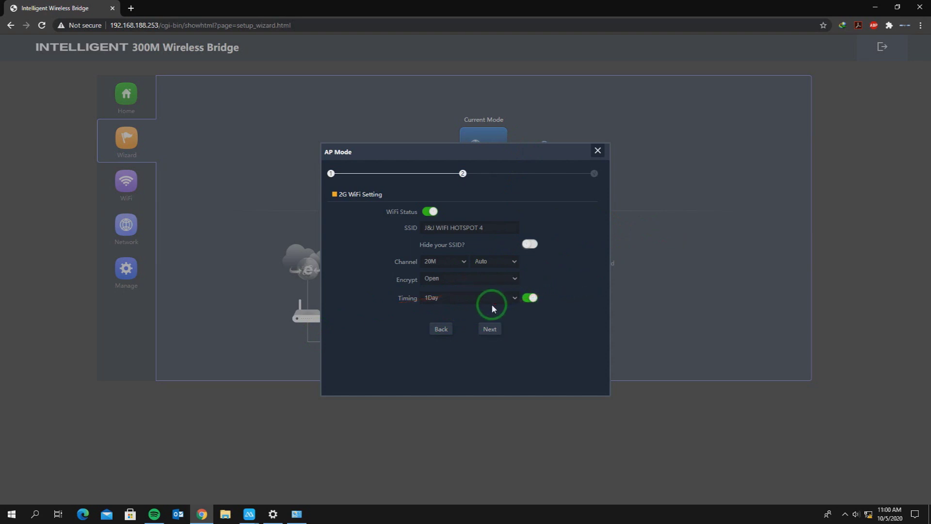
left_click(515, 297)
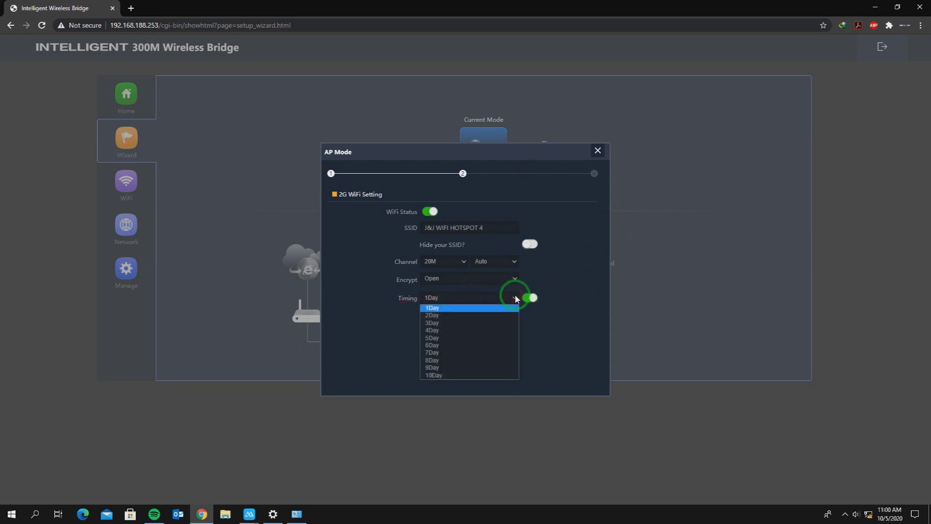
left_click(514, 294)
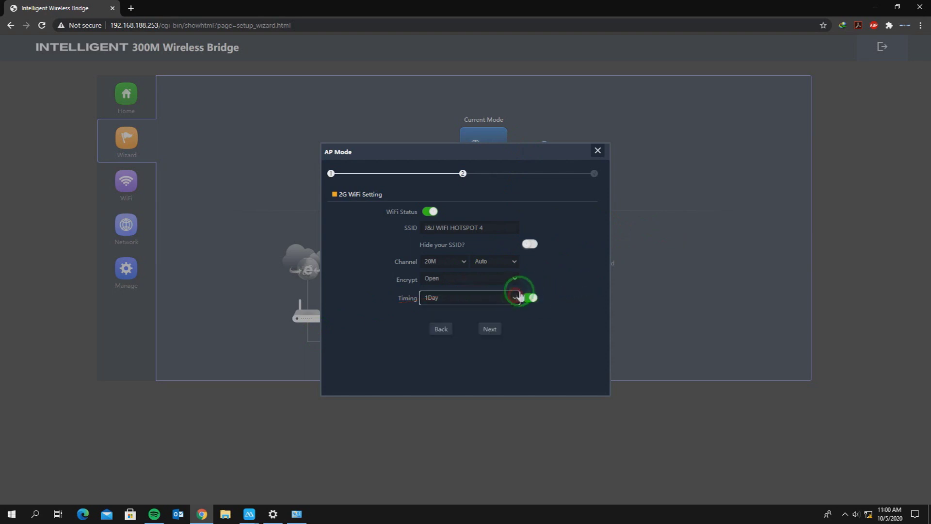
left_click(491, 329)
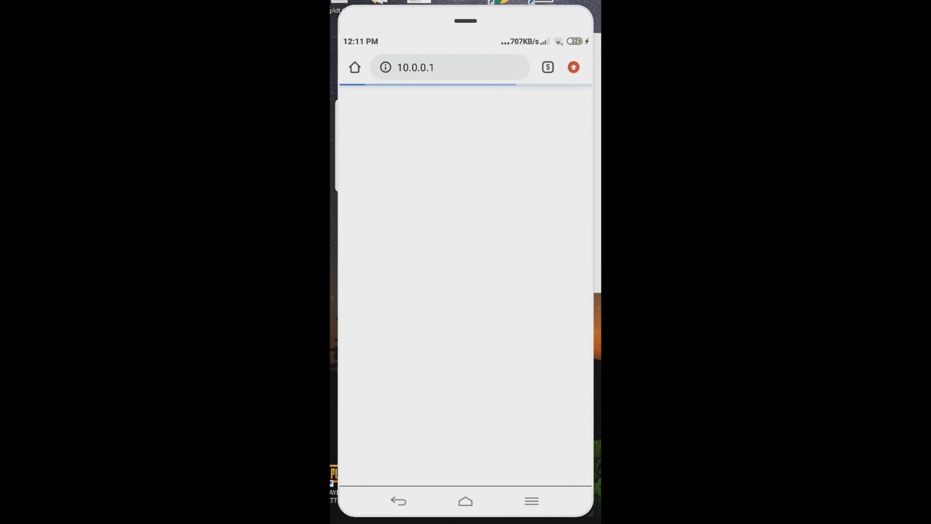
Load the bridge login page at 10.0.31.20 in the phone's Chrome and type the admin password.
left_click(451, 68)
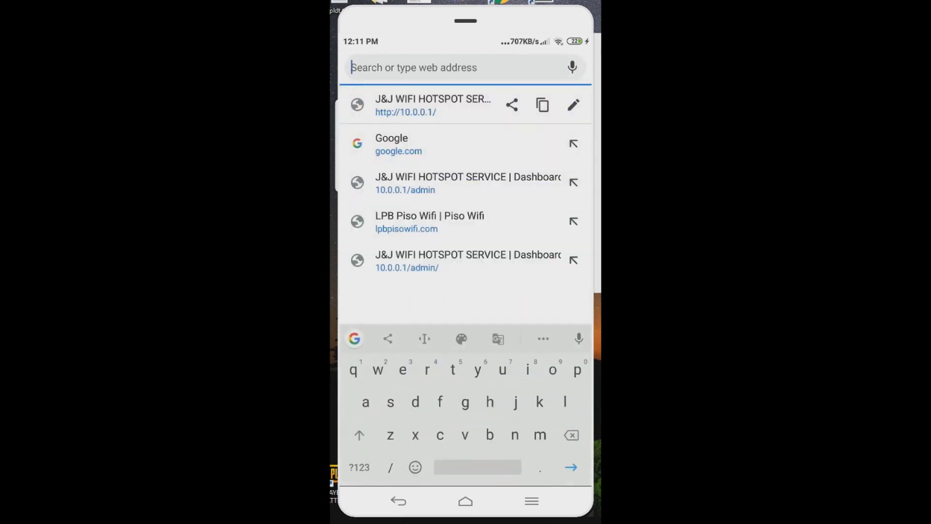
left_click(360, 467)
type("10")
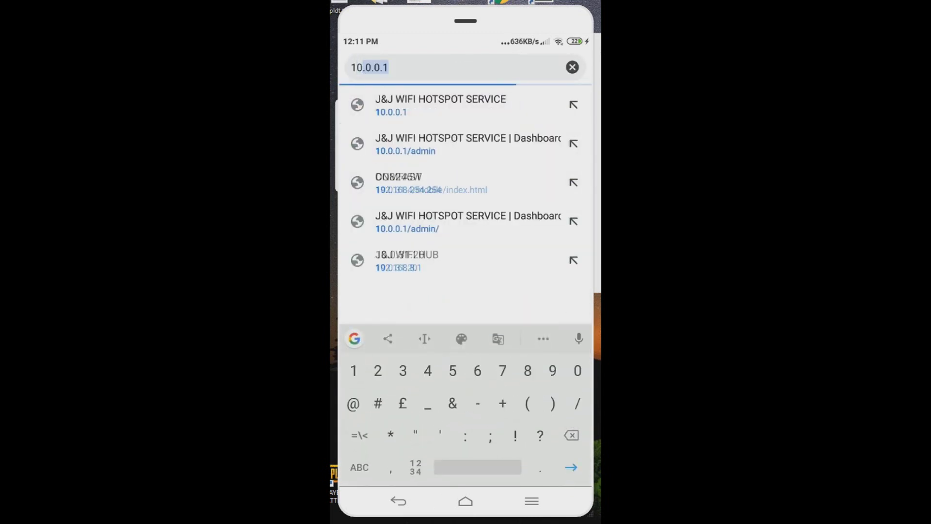
type(".0")
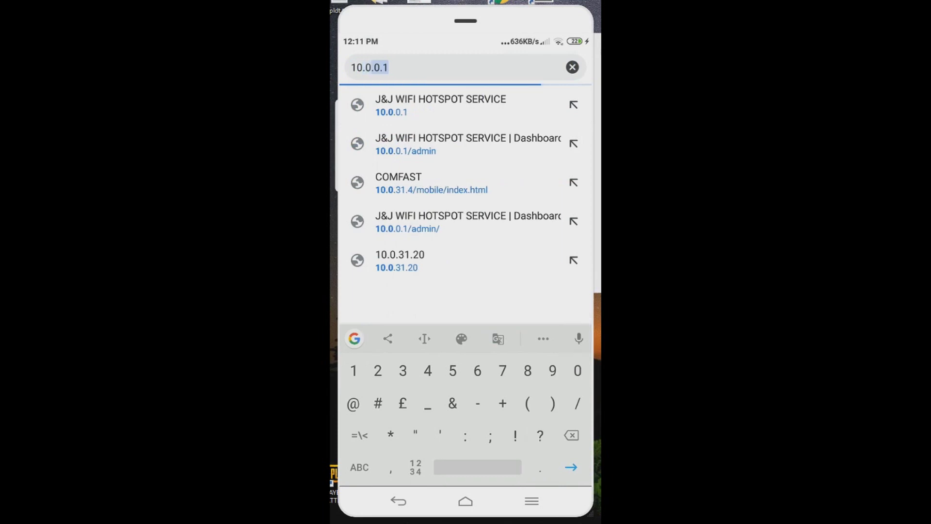
type(".31")
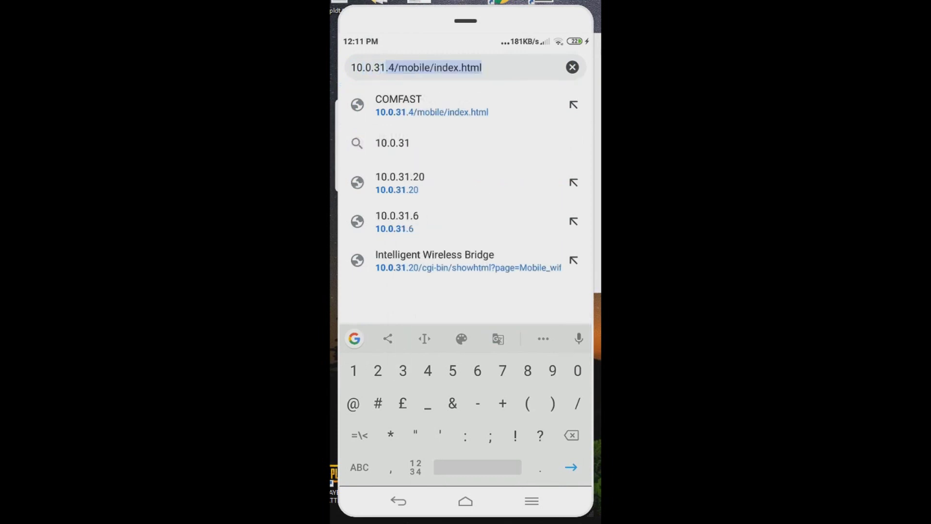
left_click(400, 183)
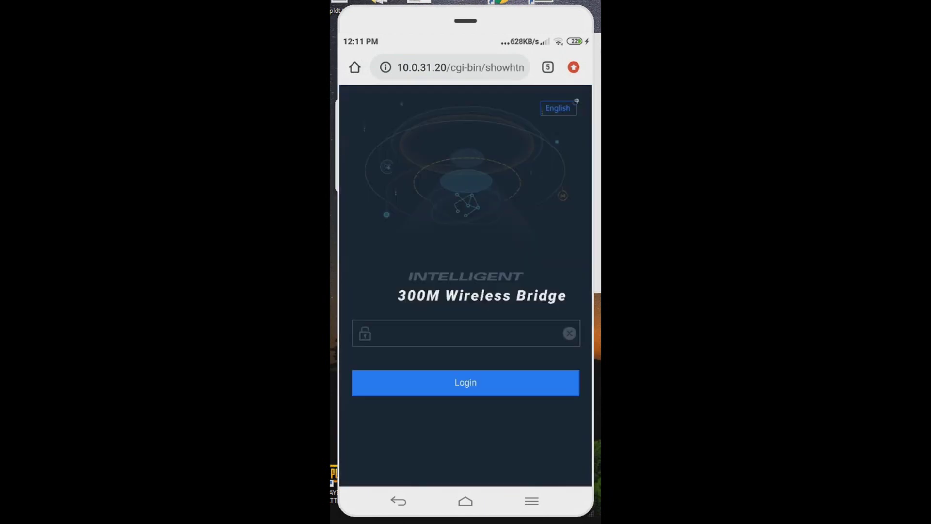
left_click(465, 334)
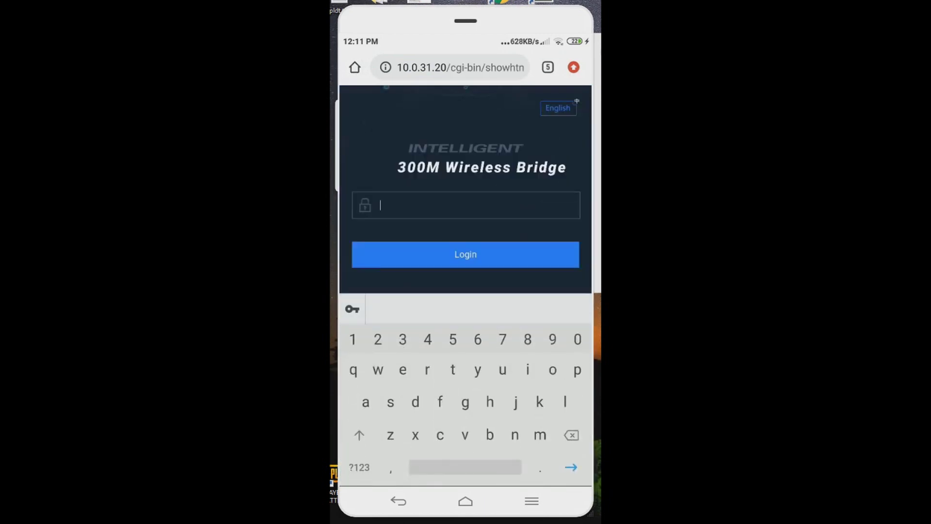
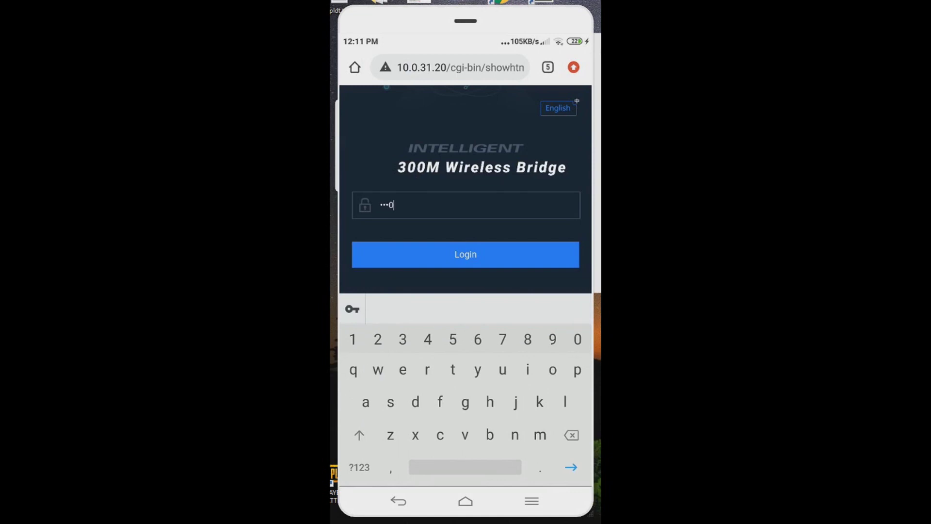